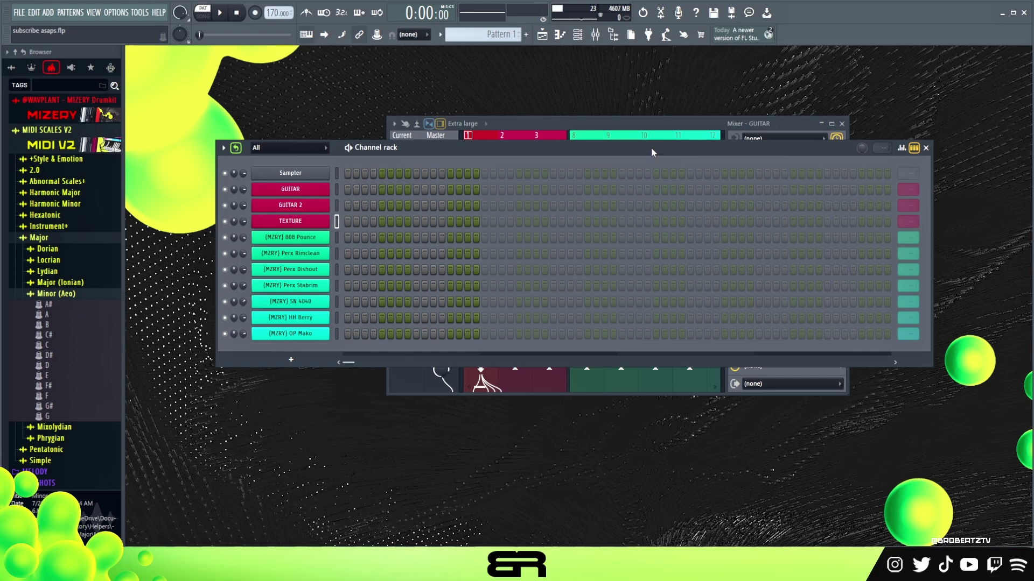
Open the TEXTURE channel's instrument to view its loaded preset, and close it again.
mouse_move(651, 147)
left_mouse_down()
mouse_move(640, 134)
mouse_move(674, 147)
mouse_move(667, 138)
left_mouse_up()
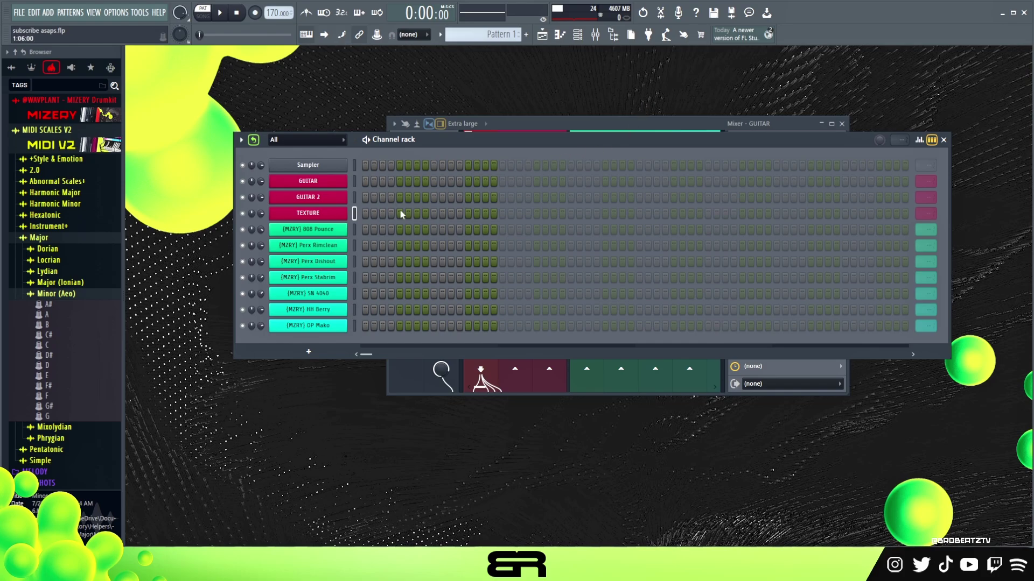
left_click(323, 213)
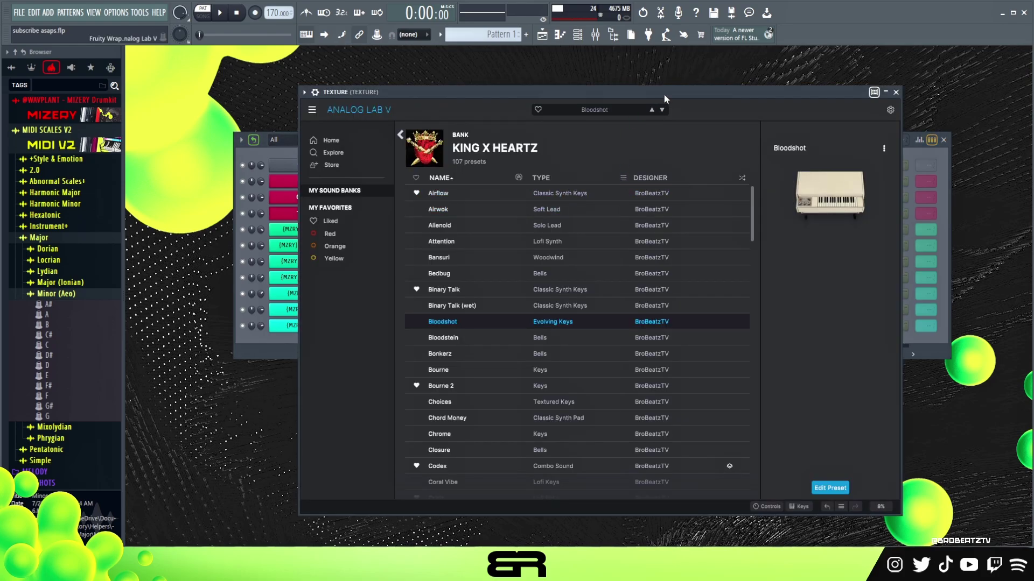
left_click_drag(666, 95, 649, 97)
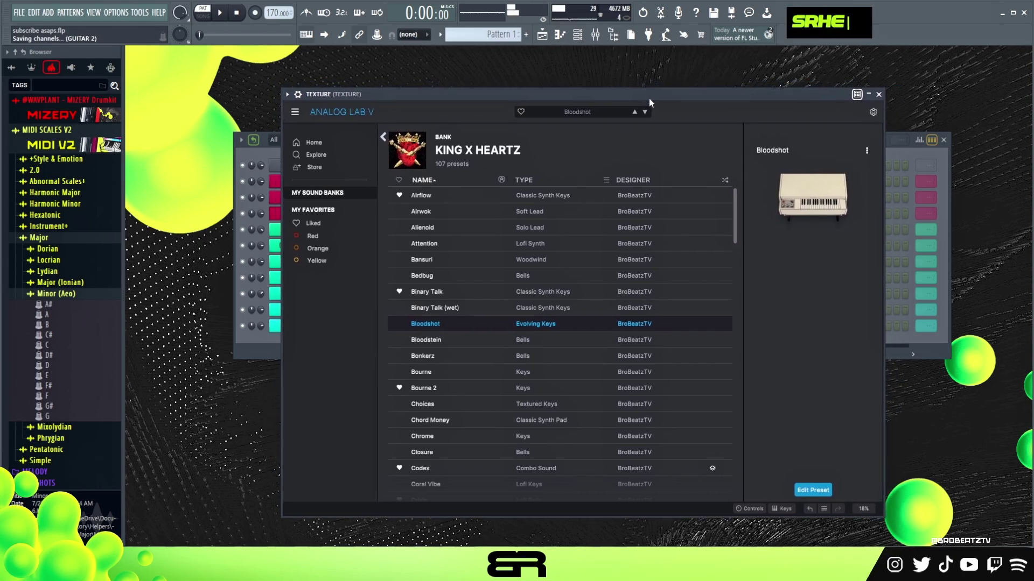
left_click(878, 94)
In ShaperBox 3 on the TEXTURE mixer track, try the Reverse shape and choose the fourth shape of the Pitch category.
left_click_drag(677, 124, 641, 124)
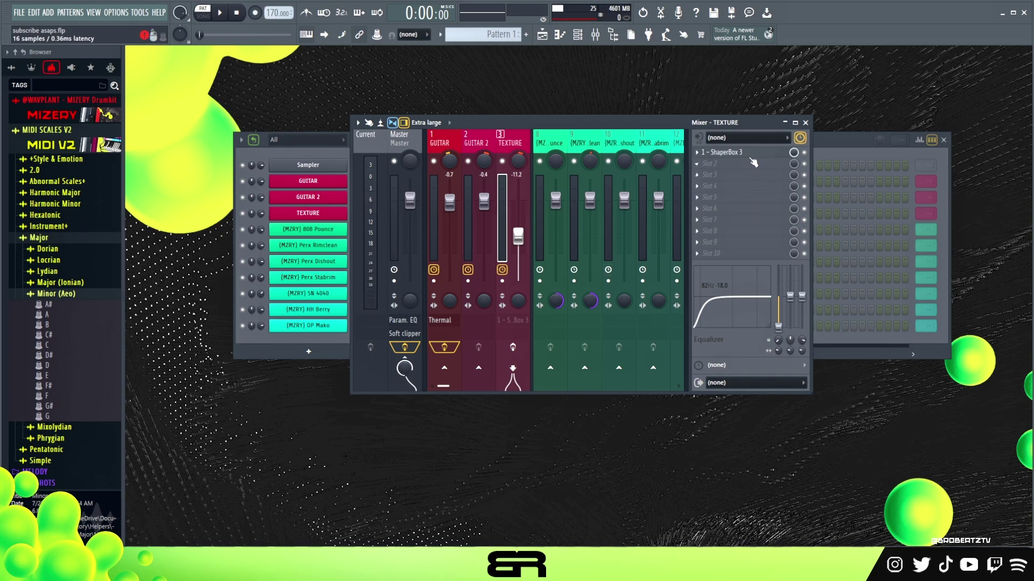
left_click(749, 155)
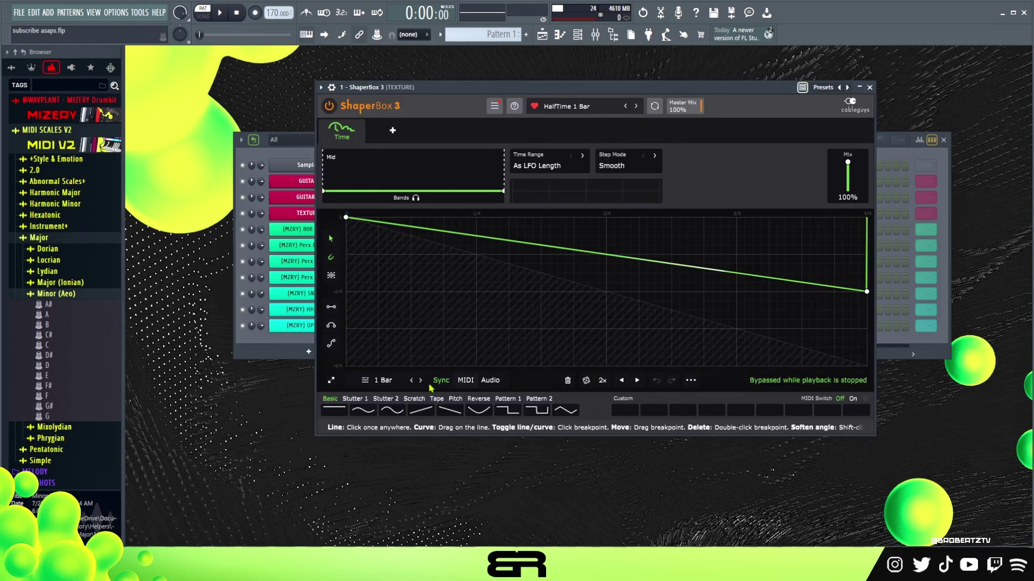
left_click(471, 403)
left_click(362, 410)
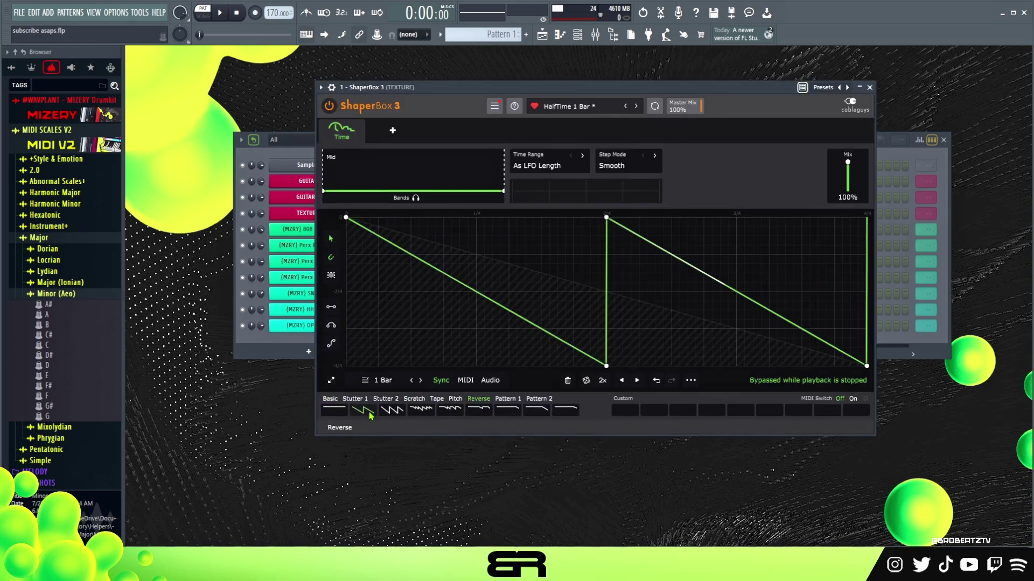
left_click(453, 398)
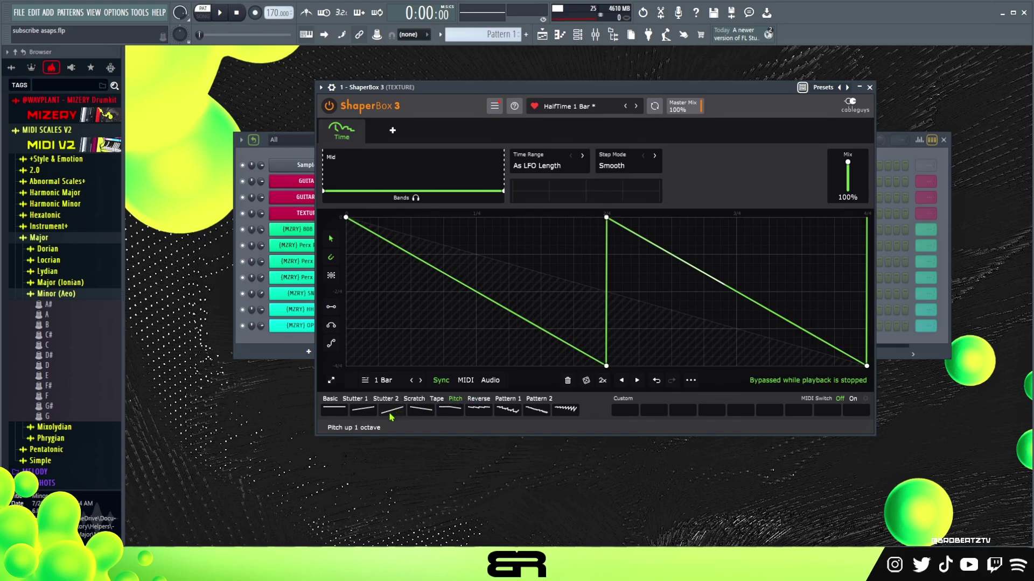
left_click(420, 409)
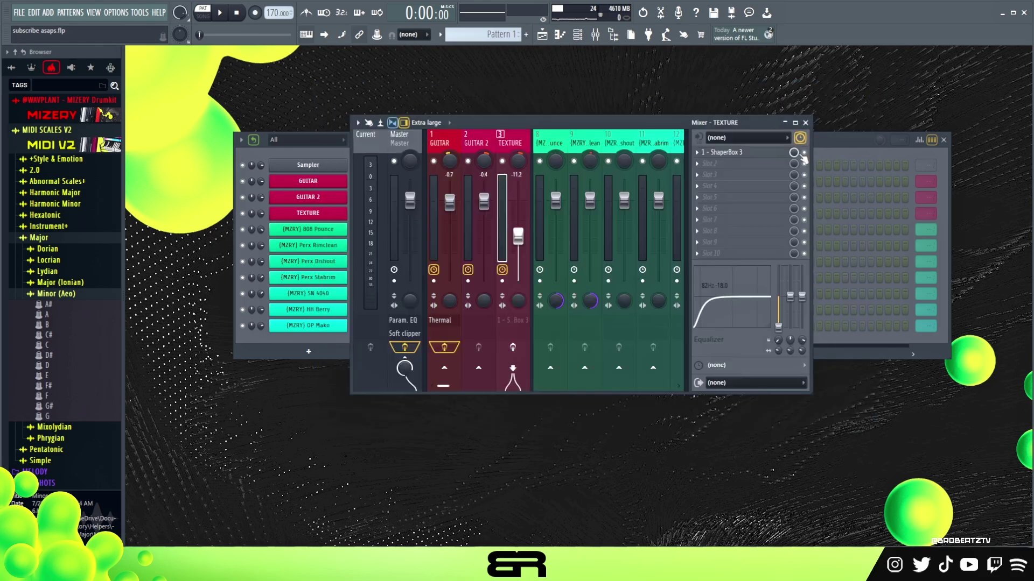
left_click(869, 88)
Open the TEXTURE channel's piano roll and load the D# Minor (Aeo) MIDI scale onto the Sampler channel.
left_click_drag(505, 122, 598, 131)
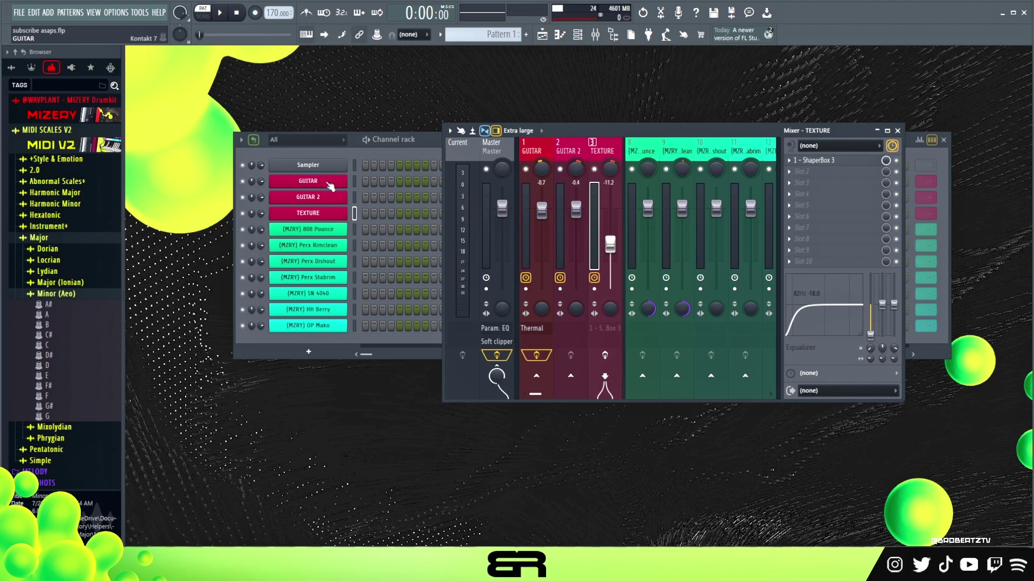
right_click(323, 214)
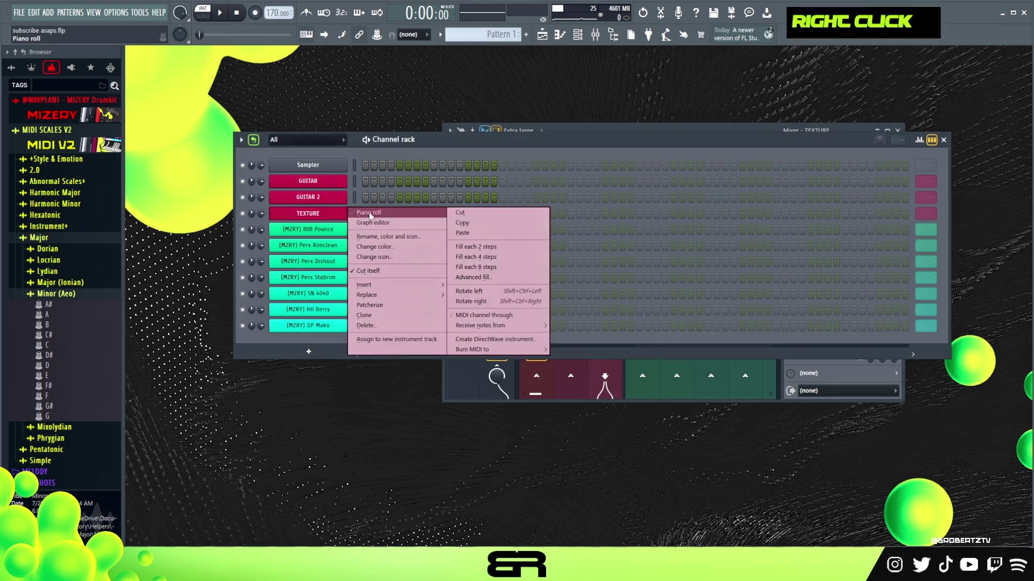
left_click(369, 212)
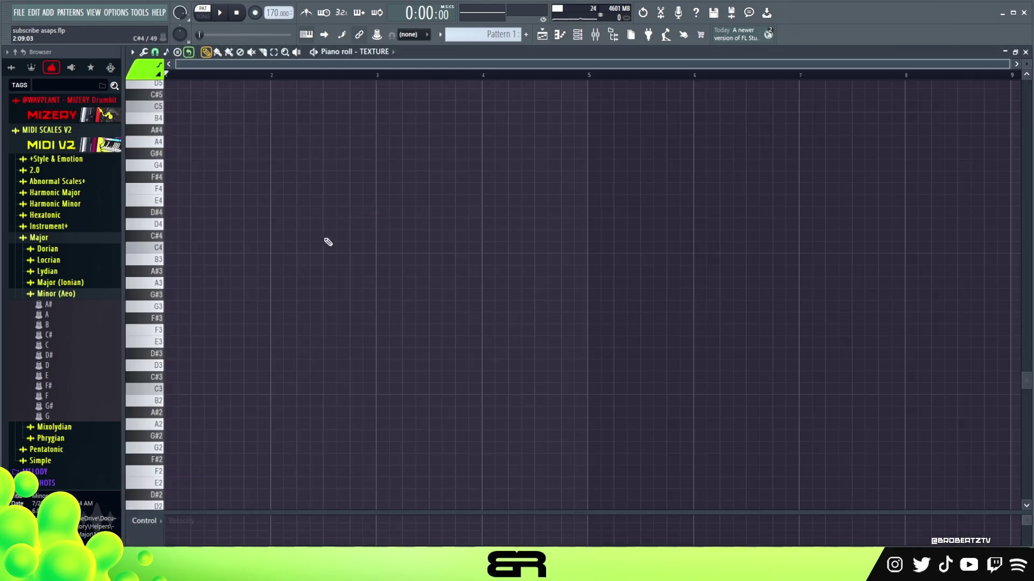
left_click(578, 34)
left_click_drag(51, 355, 318, 161)
Rename the Sampler channel as D# Min.
right_click(318, 164)
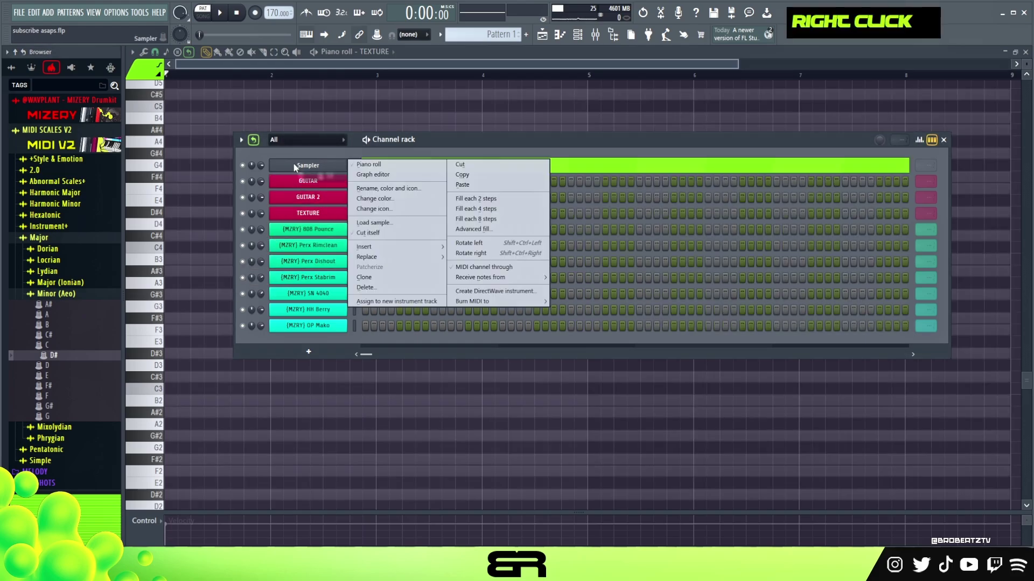
left_click(362, 188)
type("D# ")
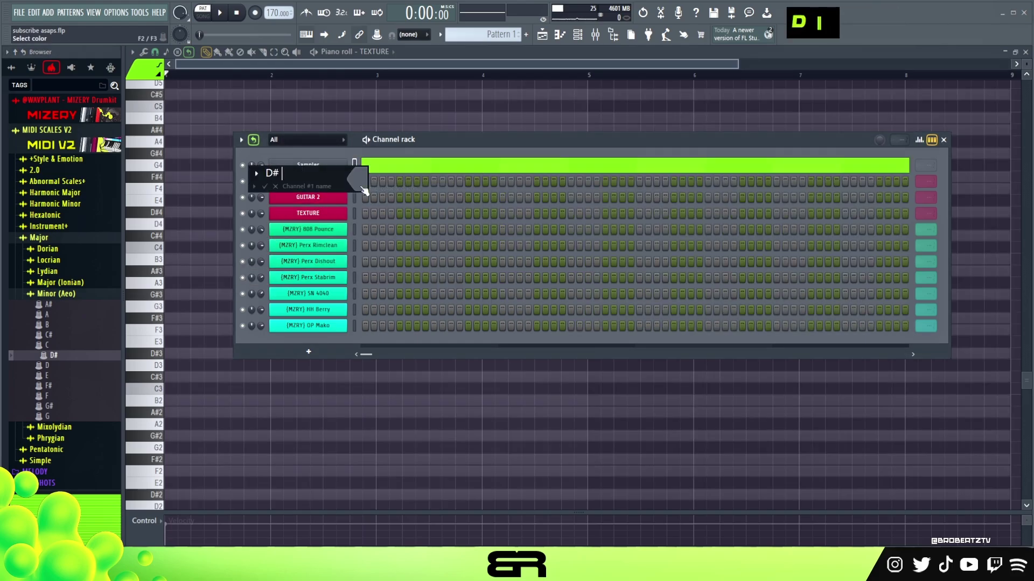
type("Min")
key("Return")
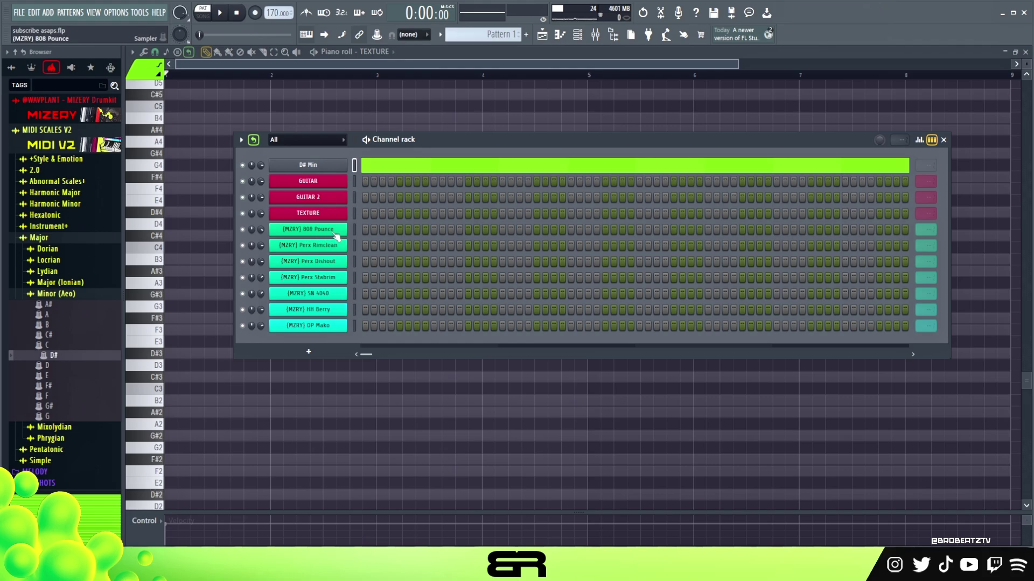
In the TEXTURE piano roll, build a short chord of D#3, F#3 and A#3 at the start of bar 1.
left_click(69, 238)
left_click_drag(447, 141, 445, 131)
right_click(345, 198)
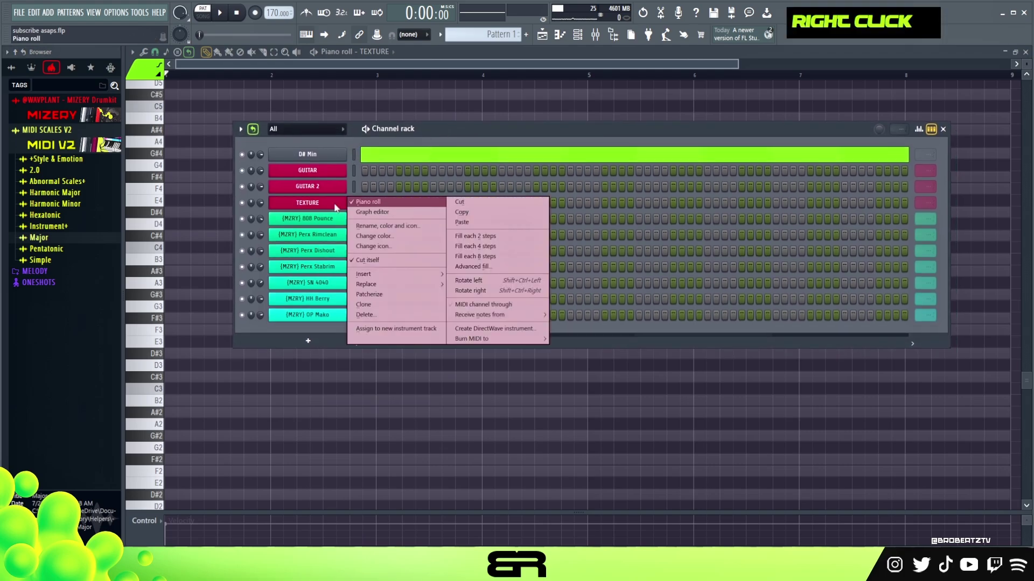
left_click(219, 305)
left_click(178, 351)
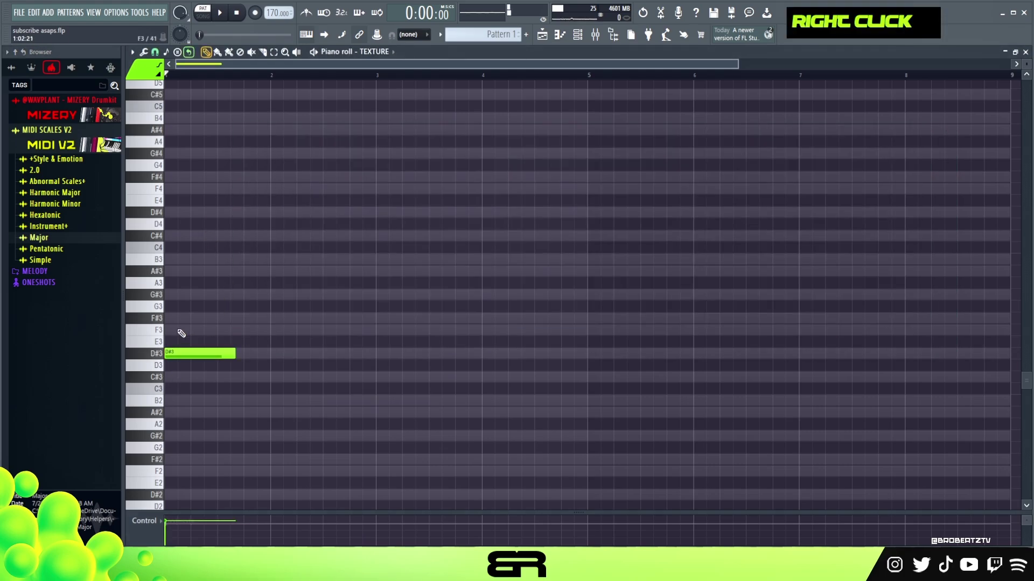
left_click(229, 353, "ctrl")
left_click_drag(234, 354, 177, 270)
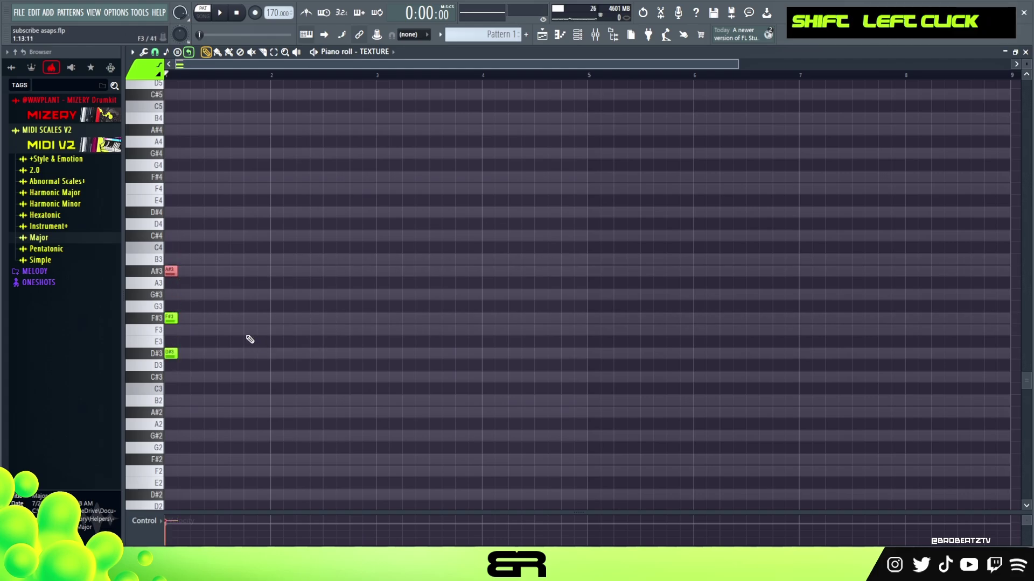
Lower the chord's F#3 note to F3.
left_click(173, 318, "ctrl")
key("shift+Down")
right_click(216, 315)
Copy the chord to beat 4 of bar 1 and raise the copy's middle note to F#3.
left_click_drag(183, 232, 258, 356)
left_click(250, 330, "ctrl")
key("shift+Up")
right_click(312, 330)
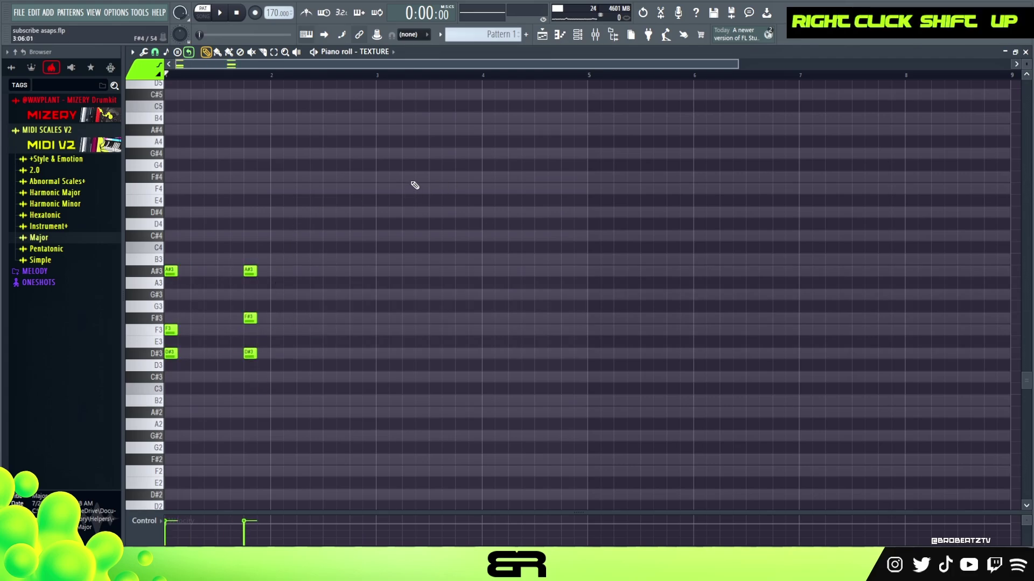
Transpose both chords up two octaves, playing them back between the changes.
left_click_drag(738, 64, 423, 63)
scroll(759, 233, "up", 2)
right_click(549, 268)
left_click_drag(481, 178, 164, 401)
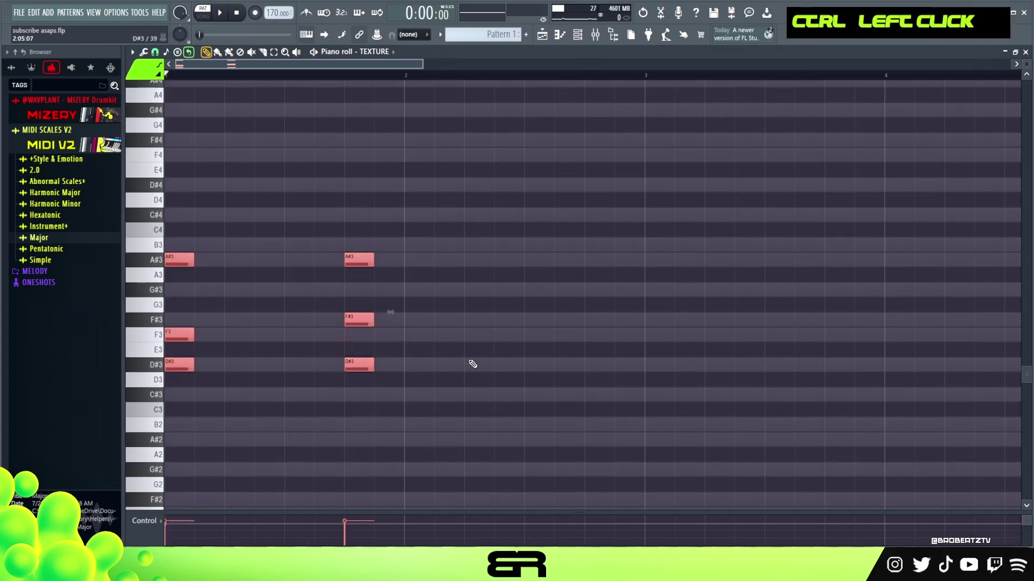
key("space")
key("space")
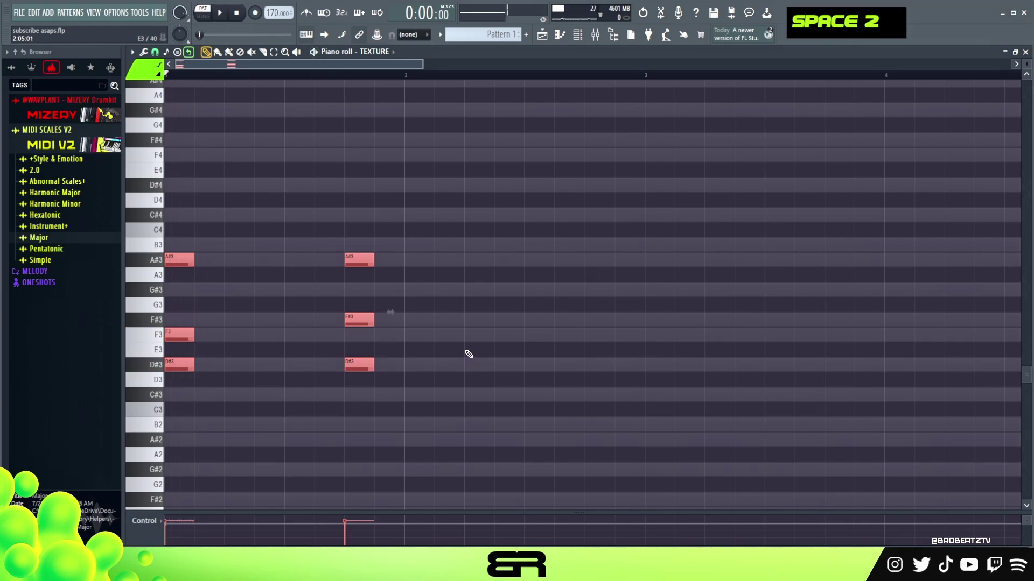
key("ctrl+Up")
key("space")
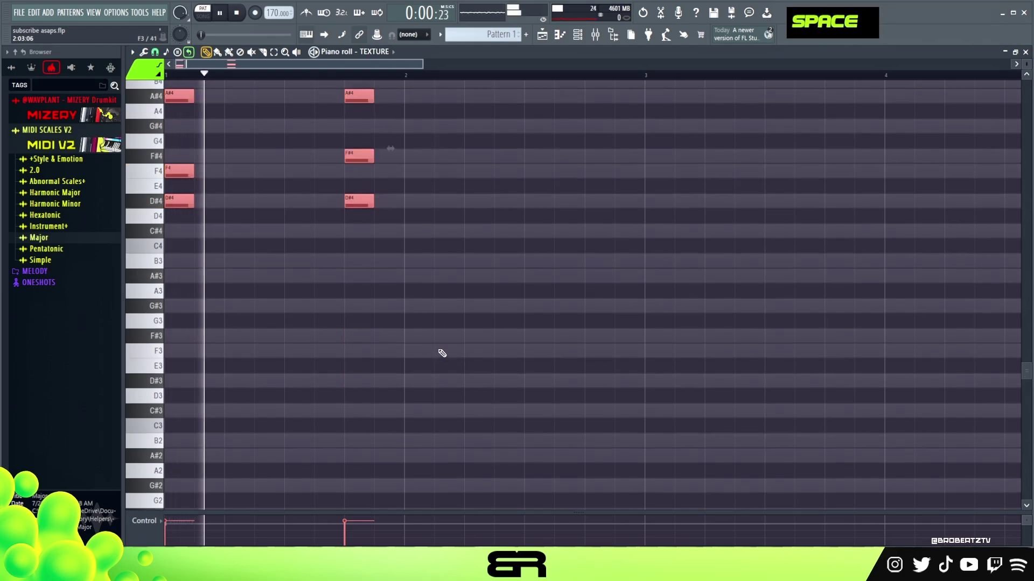
key("ctrl+Up")
right_click(458, 343)
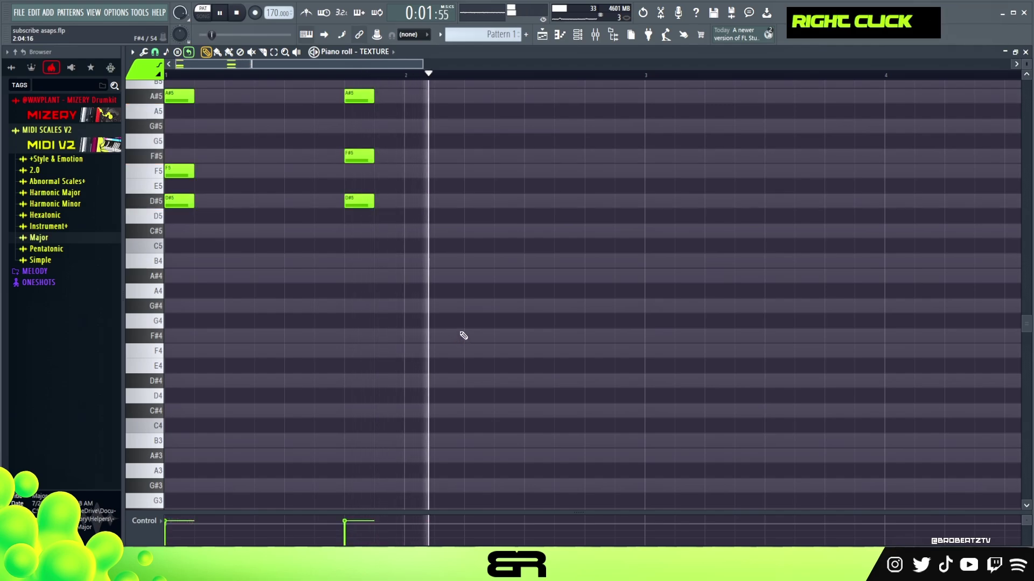
Copy both chords so that the repeat begins at the start of bar 3.
right_click(434, 316, "ctrl")
right_click(263, 228, "ctrl")
left_click_drag(163, 226, 308, 401)
left_click_drag(169, 338, 371, 339)
right_click(435, 383)
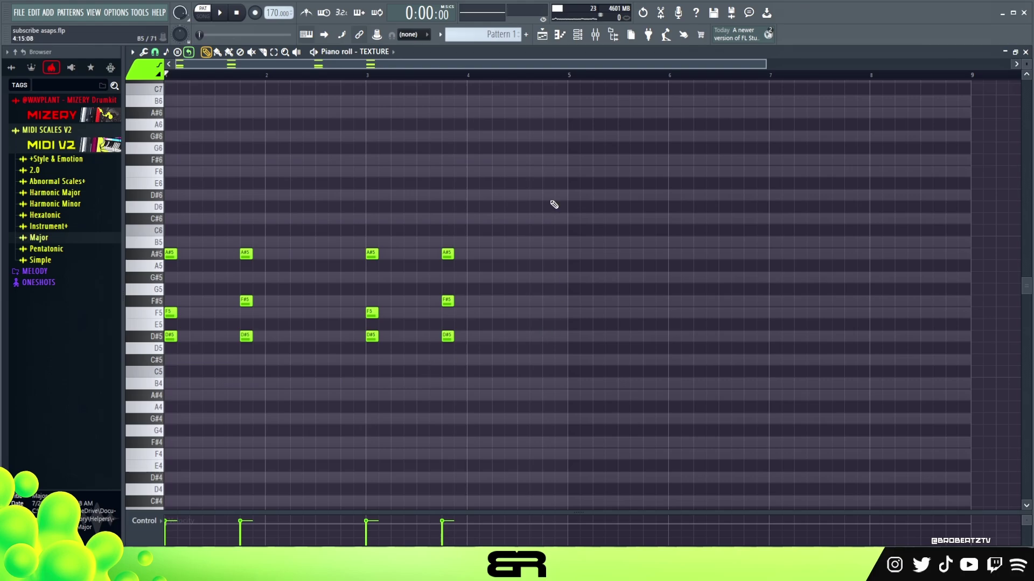
Enable the effect slots of the TEXTURE mixer track and play the pattern back.
left_click(595, 35)
left_click(604, 354)
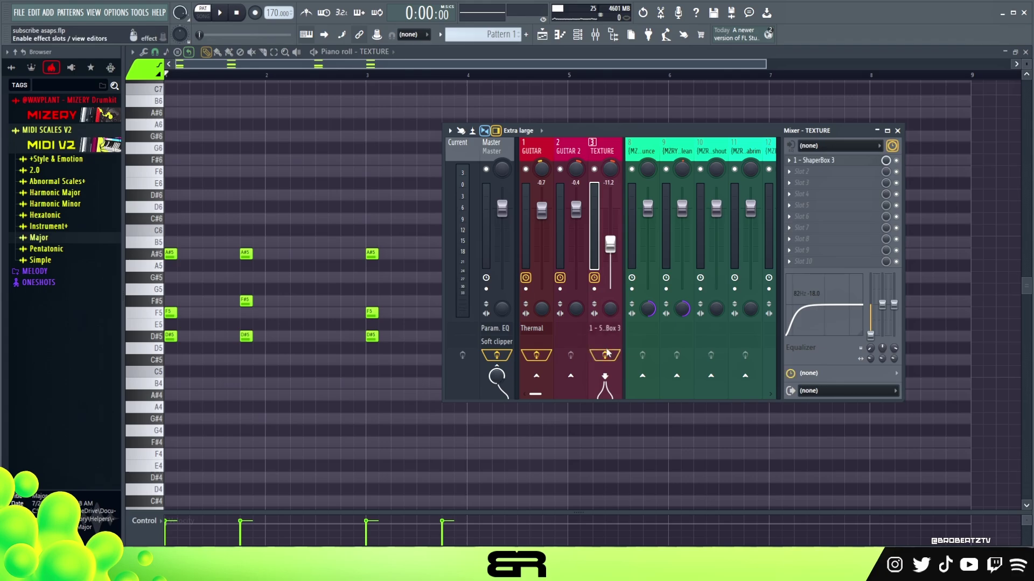
key("space")
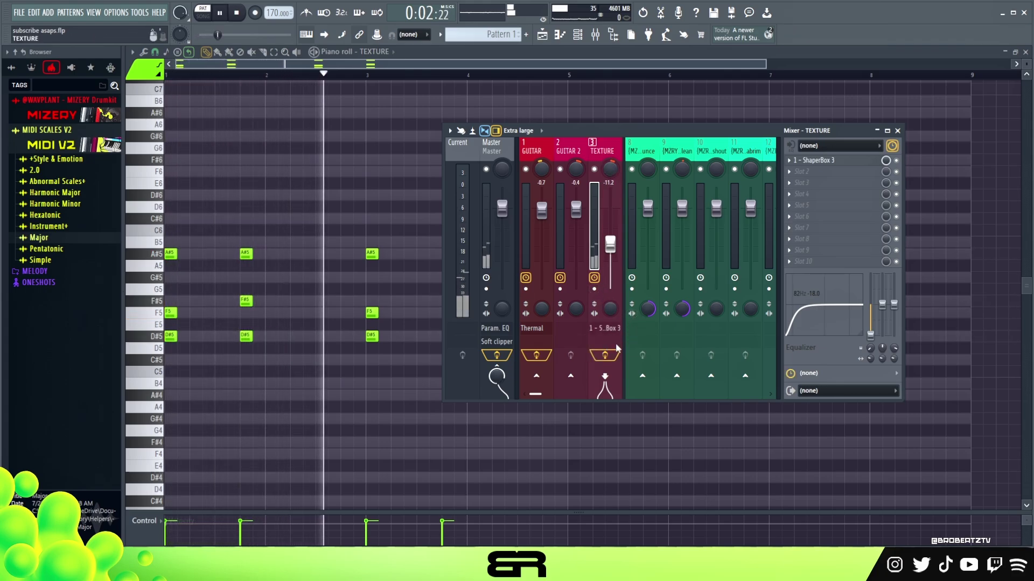
right_click(461, 247)
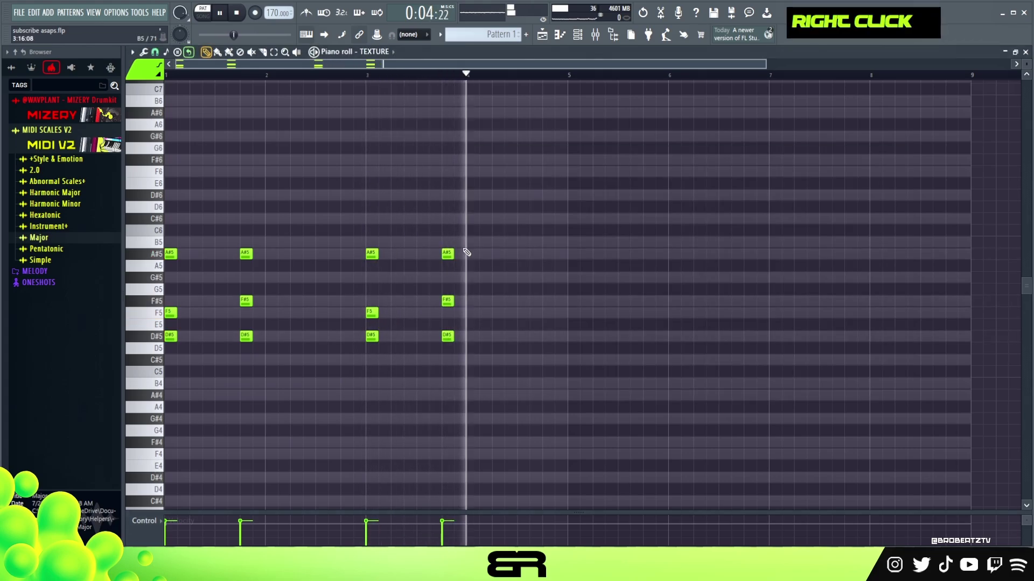
key("space")
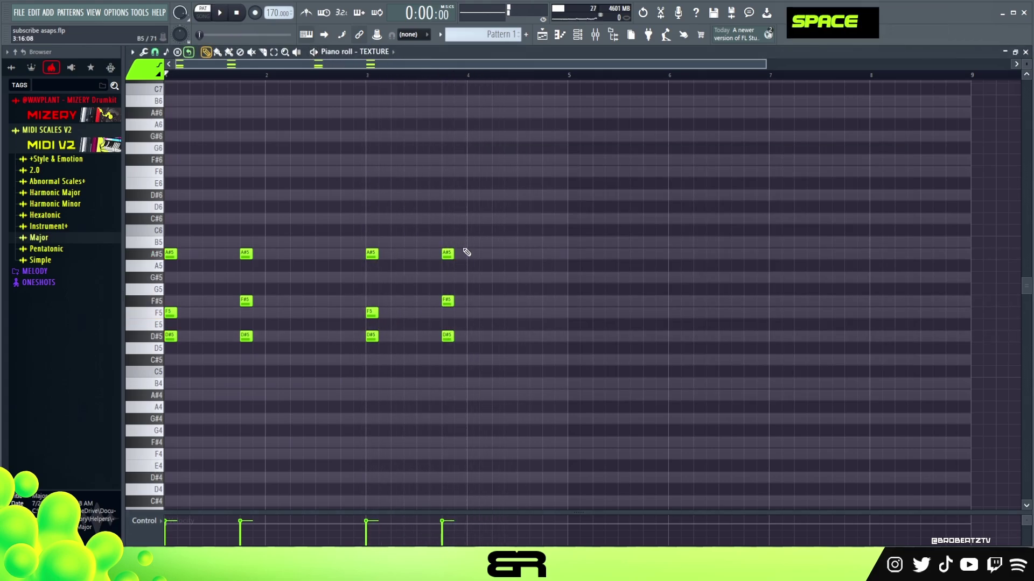
In the channel rack, place Perx Rimclean hits on steps 9 and 25, set that channel's loop to Bar, and play it back.
left_click(578, 35)
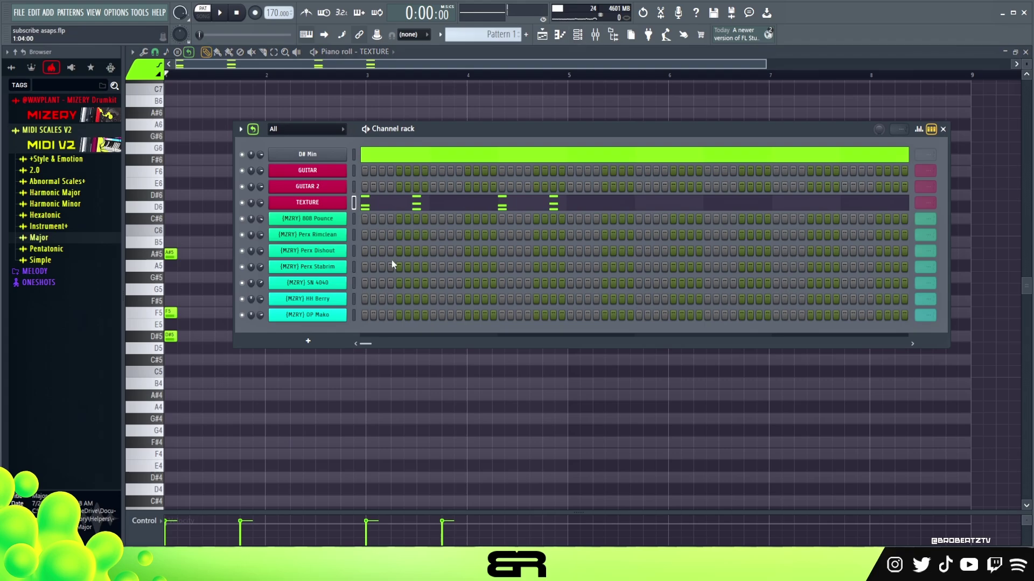
right_click(333, 223)
left_click(347, 219)
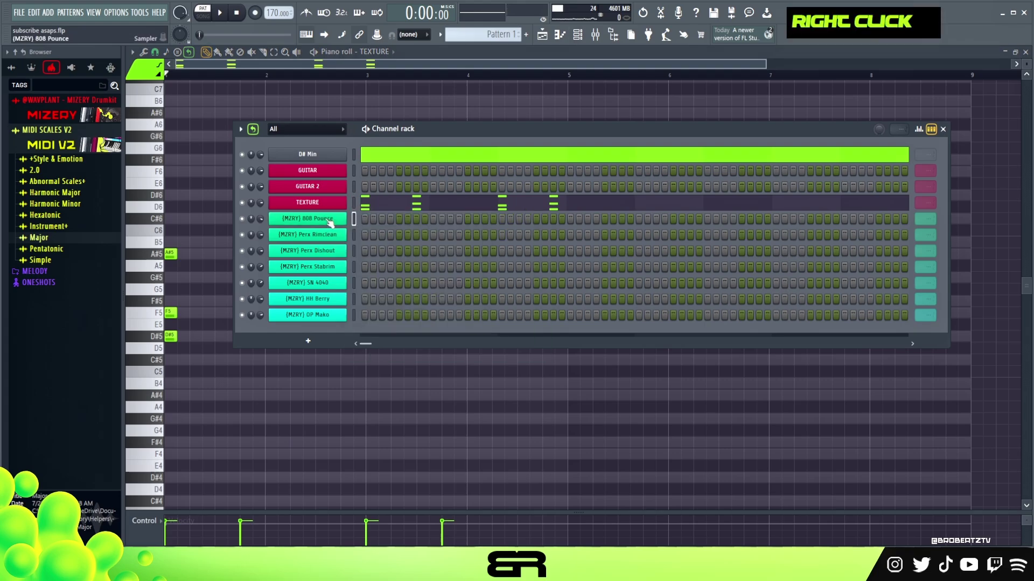
left_click(433, 234)
left_click(571, 234)
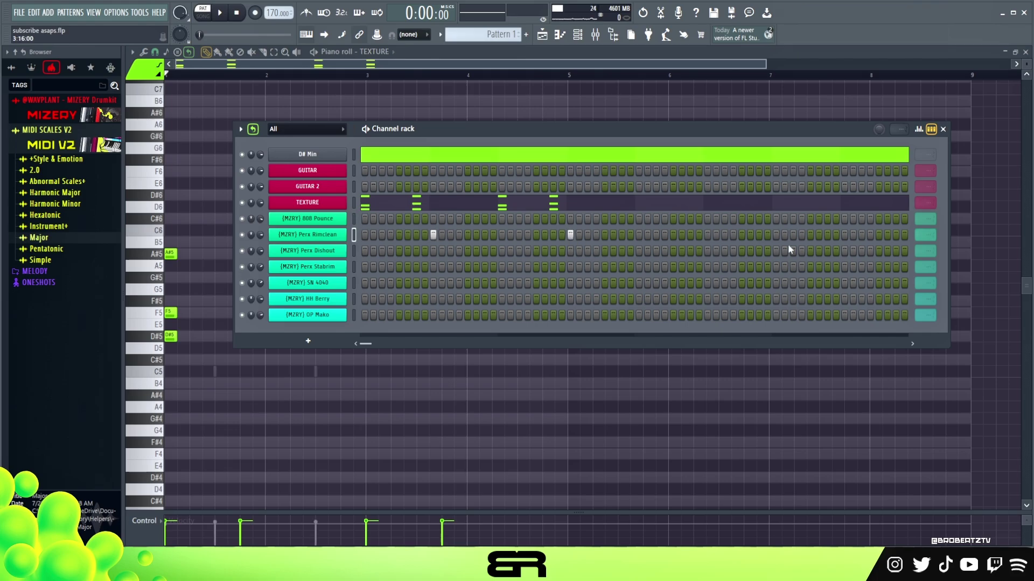
scroll(909, 235, "down", 1)
key("space")
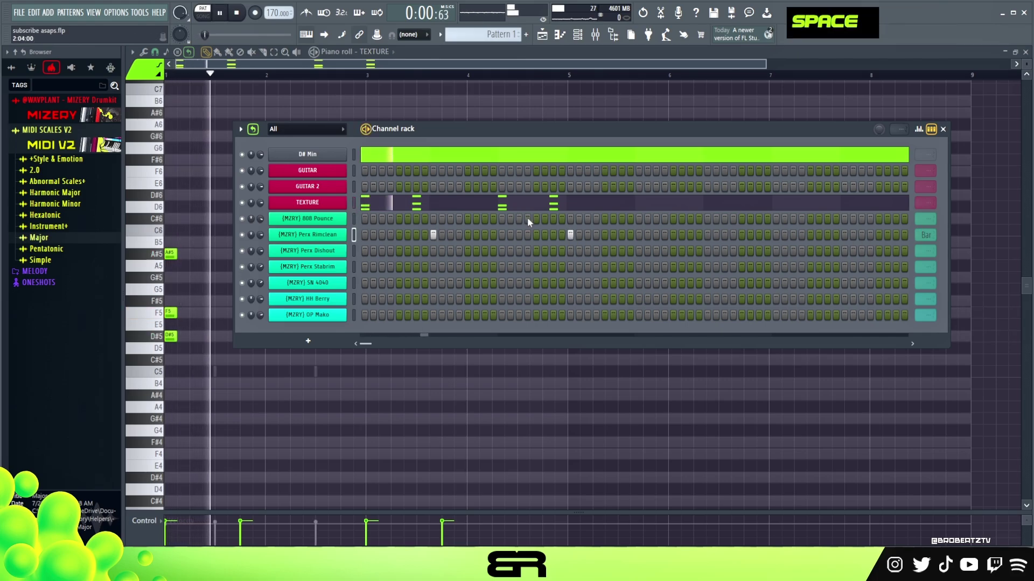
key("space")
Add a Perx Dishout hit on step 7, a Perx Stabrim hit on step 4 and HH Berry hits on steps 1 to 3.
left_click(416, 251)
left_click(390, 267)
left_click(364, 299)
left_click_drag(364, 300, 380, 299)
key("space")
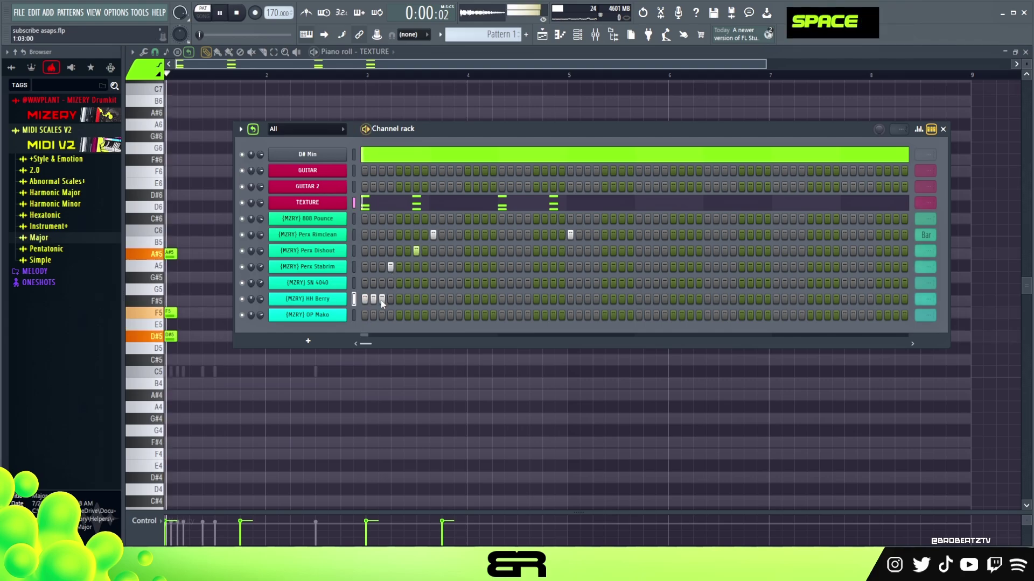
key("space")
Extend the HH Berry pattern with hits on every odd step from 5 to 25 plus step 22, and play it back.
left_click(416, 299)
left_click(433, 300)
left_click(451, 299)
left_click(485, 300)
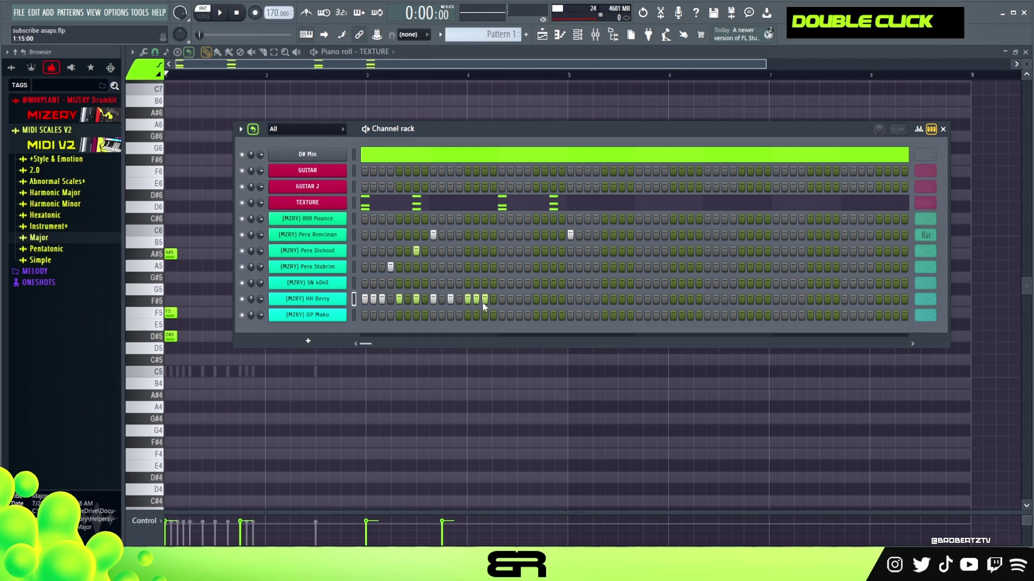
left_click(502, 299)
left_click(519, 300)
left_click_drag(535, 299, 545, 300)
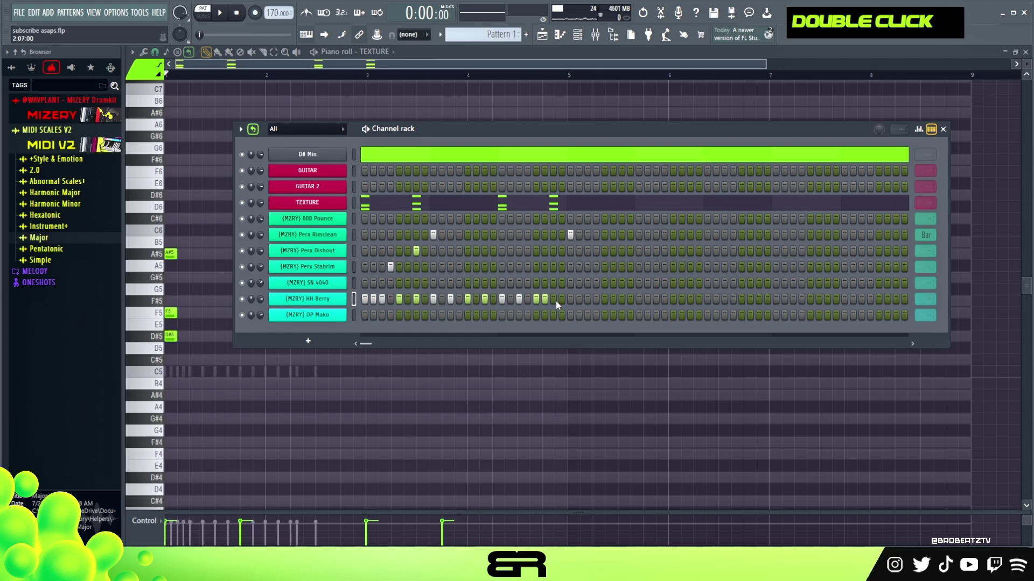
left_click(569, 299)
key("space")
key("space")
Move the Perx Stabrim hit to step 5 and play the pattern back.
right_click(391, 267)
left_click(399, 267)
key("space")
key("space")
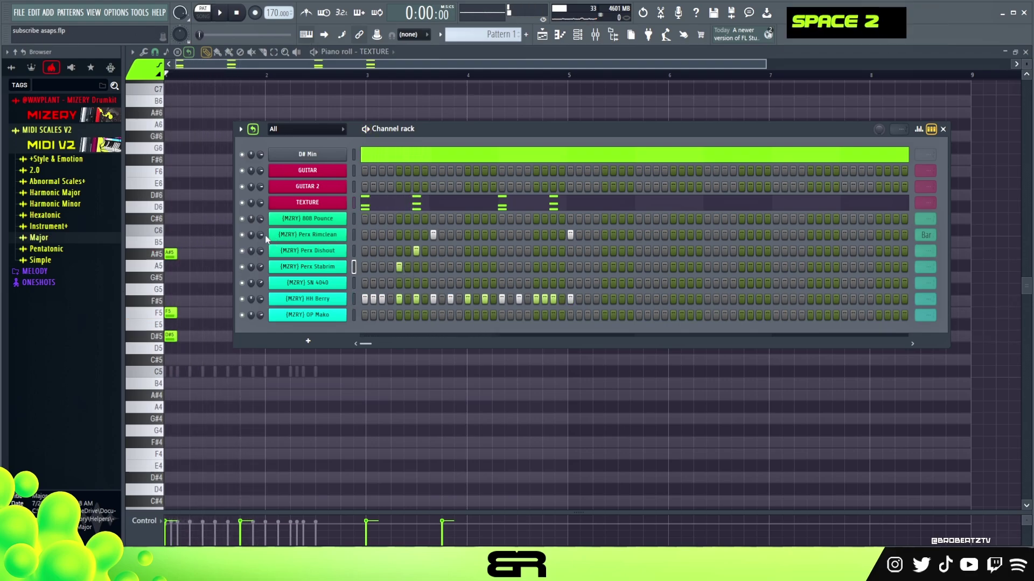
Add Perx Rimclean hits on steps 19 and 23, check the channel's velocity graph, and play the pattern back.
key("space")
left_click(519, 235)
left_click(553, 235)
left_click(918, 129)
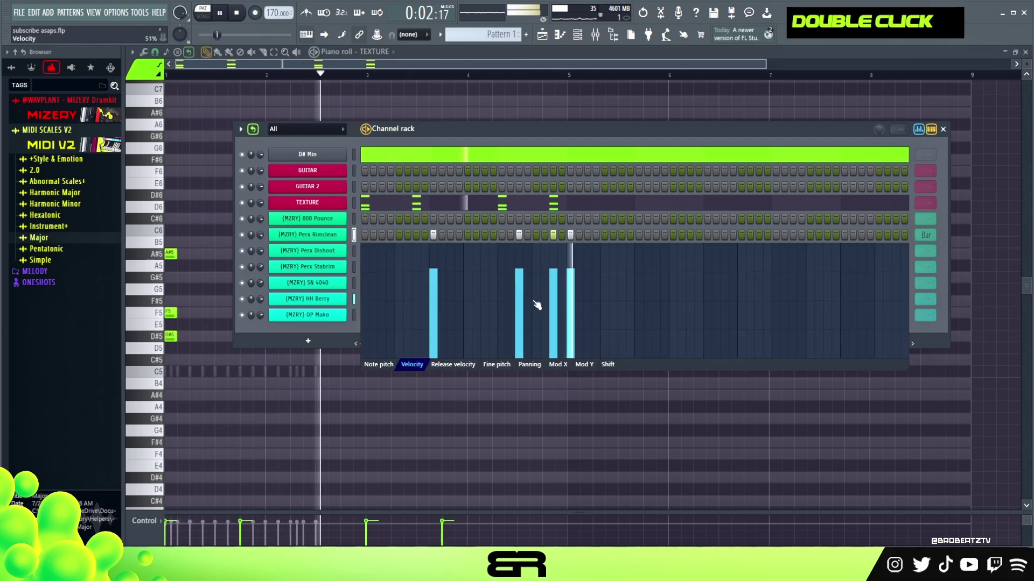
key("space")
key("space")
left_click(918, 129)
key("space")
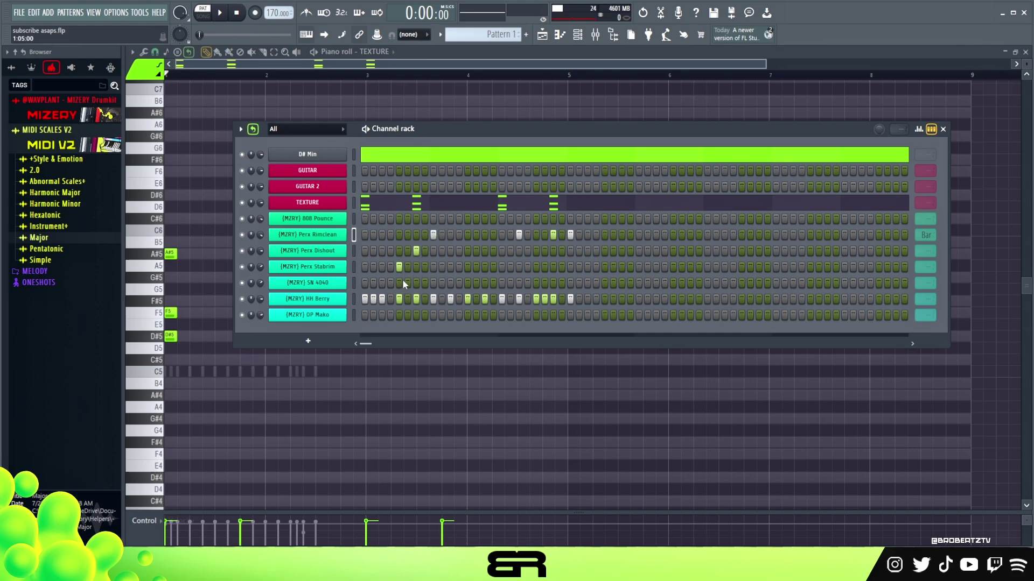
right_click(547, 301)
key("space")
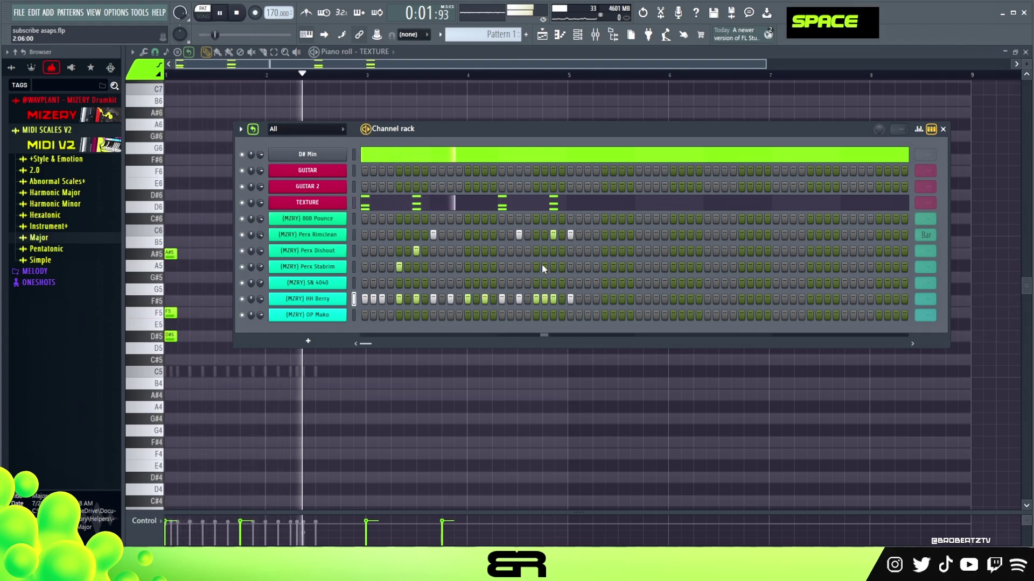
key("space")
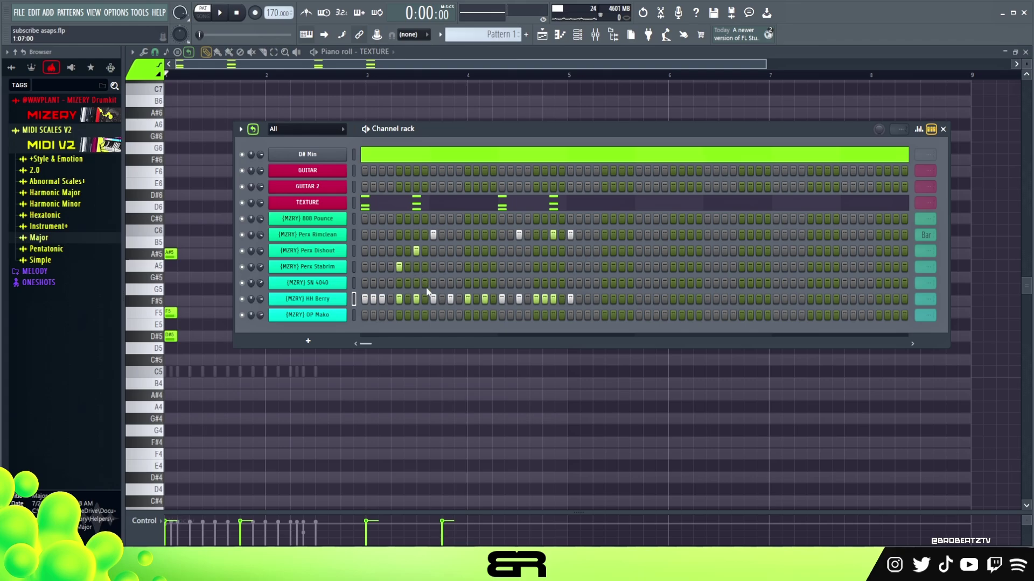
Add SN 4040 hits on steps 15 and 19, and OP Mako hits on steps 1 and 21.
right_click(458, 285)
left_click(485, 283)
left_click(519, 284)
left_click(527, 315)
left_click(536, 315)
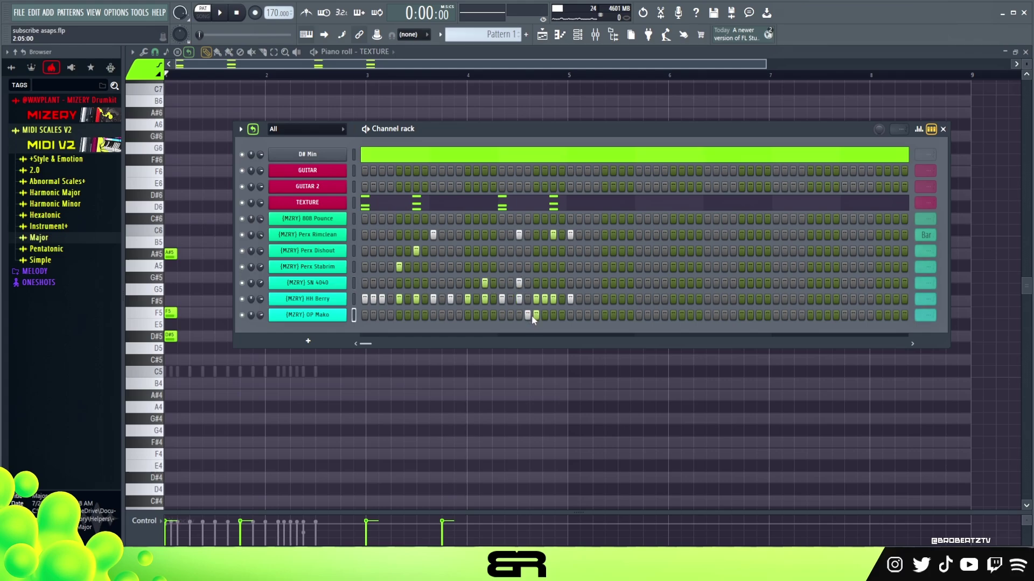
right_click(519, 315)
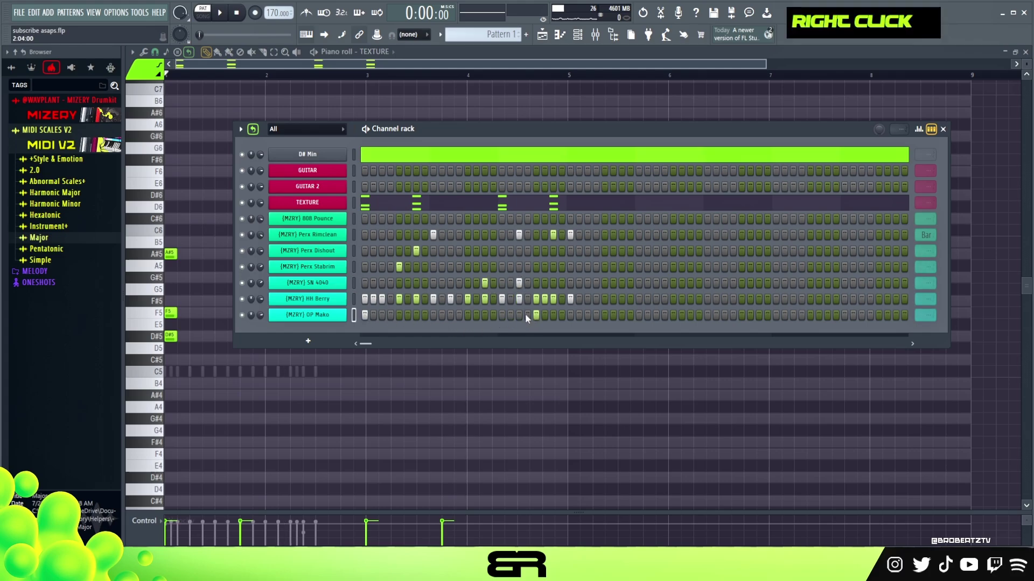
Add Perx Stabrim hits on steps 11, 21 and 27 during playback, and pan that channel about 11% right.
key("space")
key("space")
key("space")
left_click(451, 267)
key("space")
key("space")
left_click(536, 267)
left_click(588, 267)
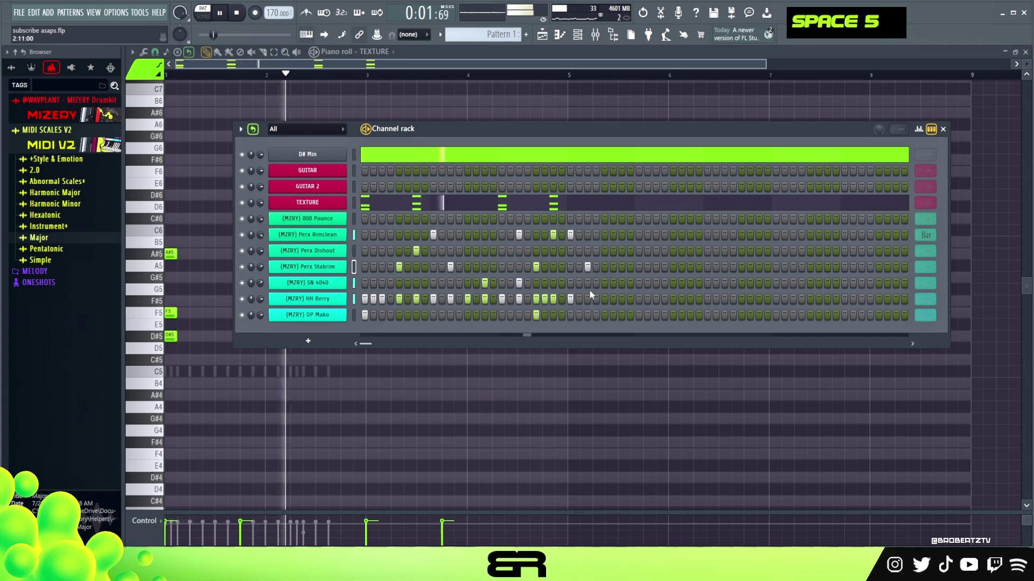
key("space")
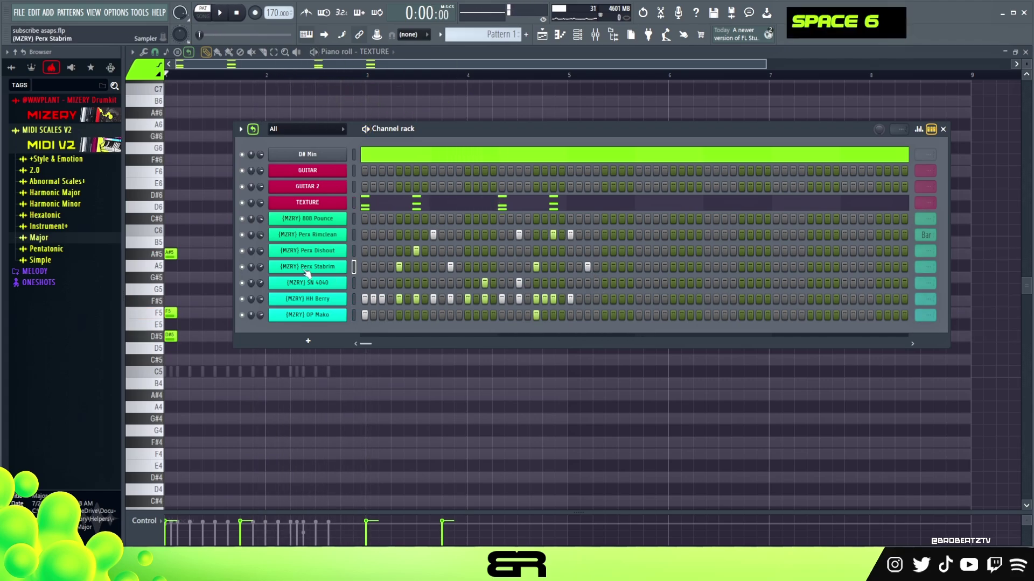
left_click_drag(260, 267, 260, 262)
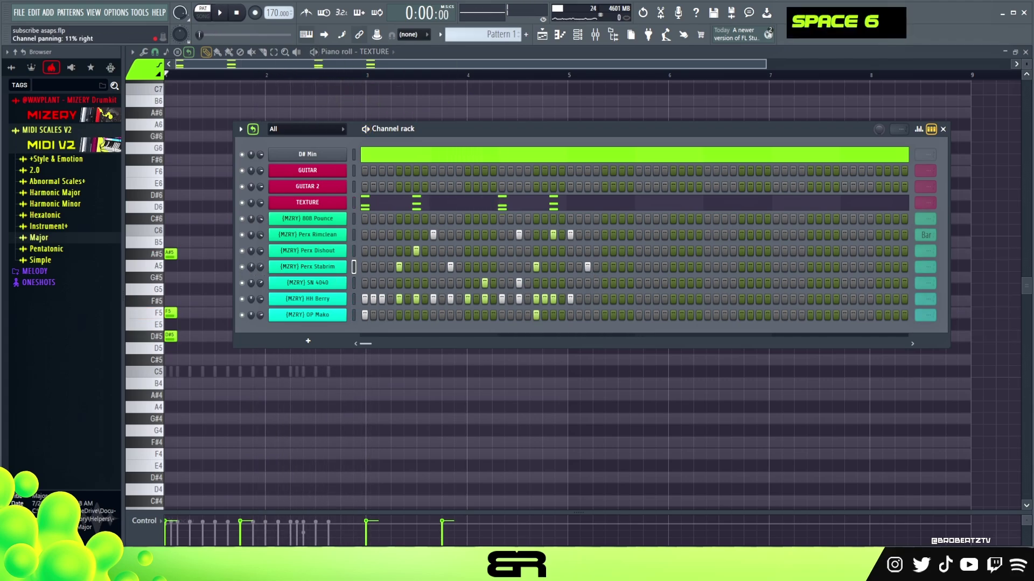
key("space")
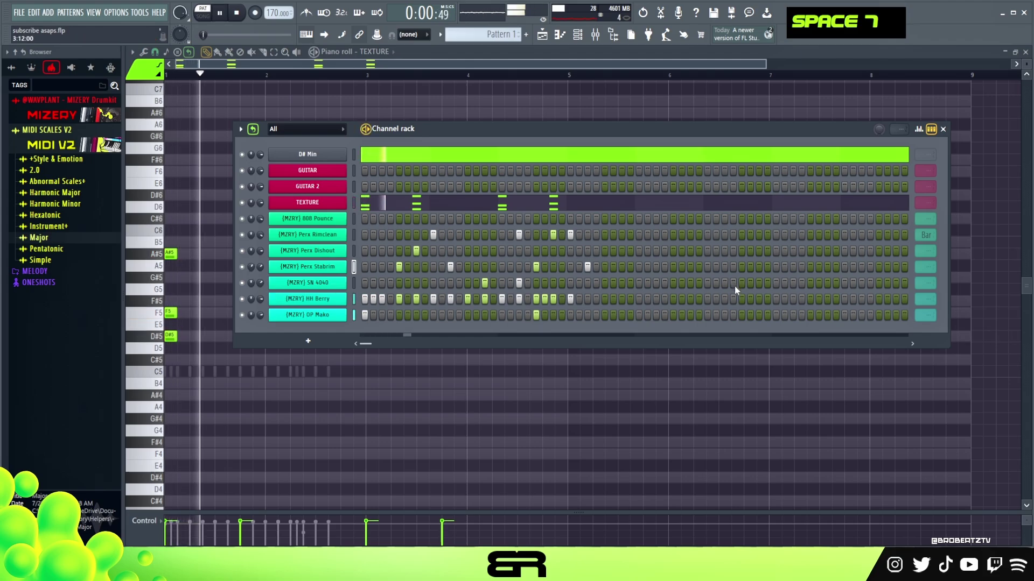
Set the loop to Bar for the Perx Dishout, Perx Stabrim, SN 4040, HH Berry and OP Mako channels.
scroll(928, 304, "down", 1)
scroll(926, 300, "down", 2)
scroll(926, 267, "down", 1)
scroll(927, 250, "down", 1)
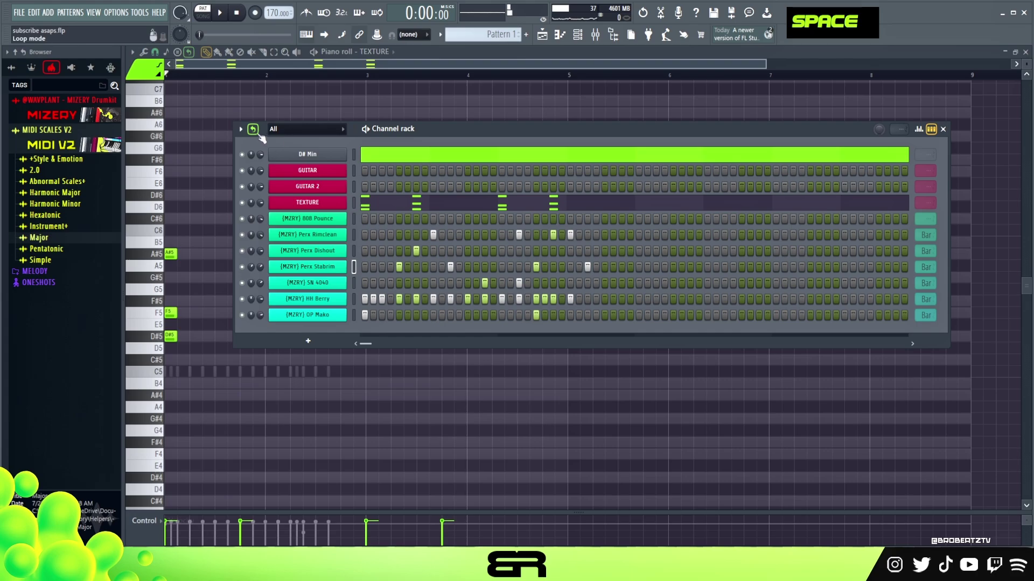
double_click(255, 131)
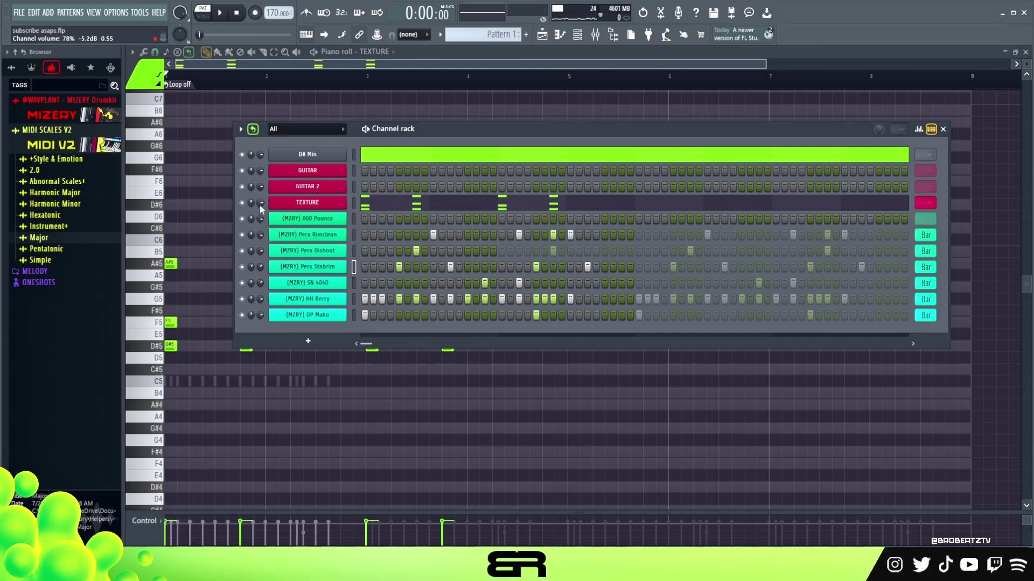
In the 808 Pounce piano roll, place a D#5 note at the start of bar 1 and enlarge the velocity lane.
right_click(345, 217)
left_click(372, 218)
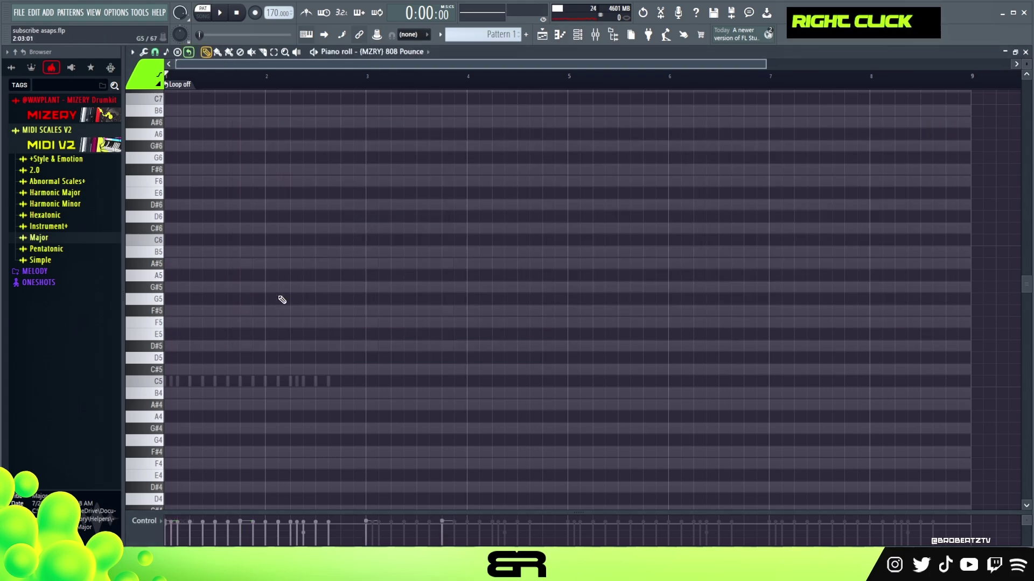
left_click(172, 346)
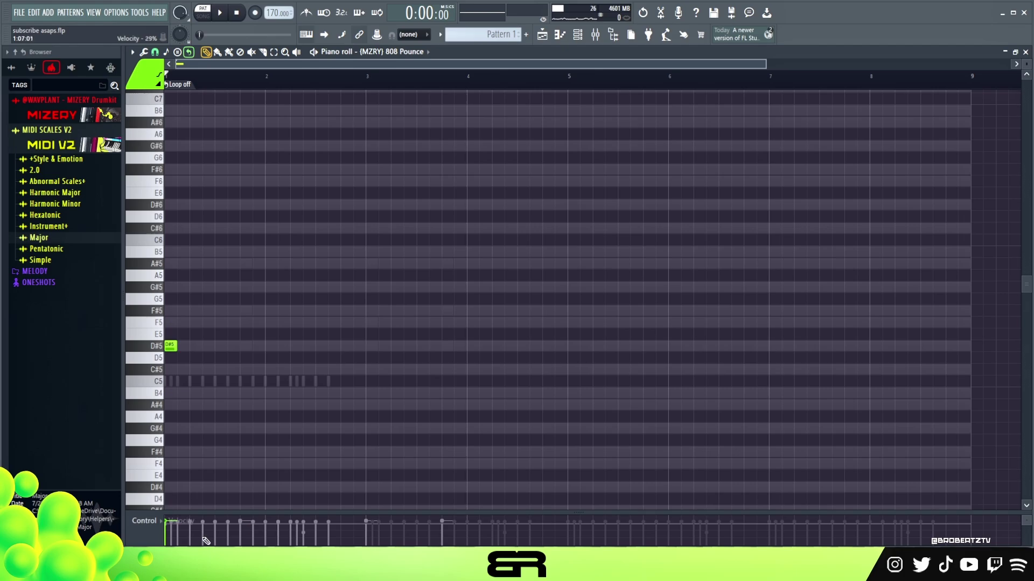
left_click_drag(177, 509, 178, 464)
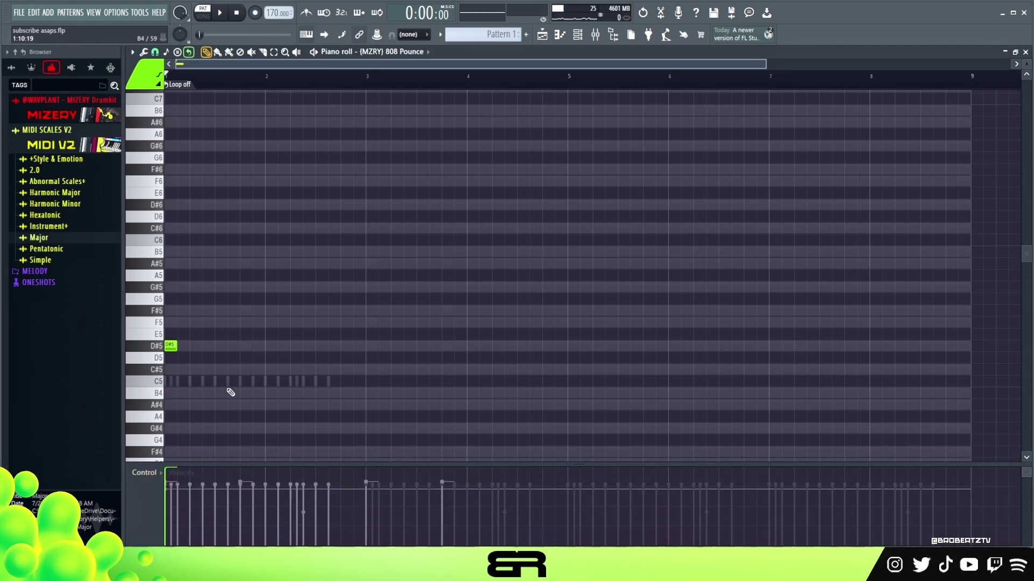
key("space")
Add 808 Pounce D#5 notes on beat 2 of bar 2, the start of bar 3 and beat 2 of bar 4.
left_click(295, 346)
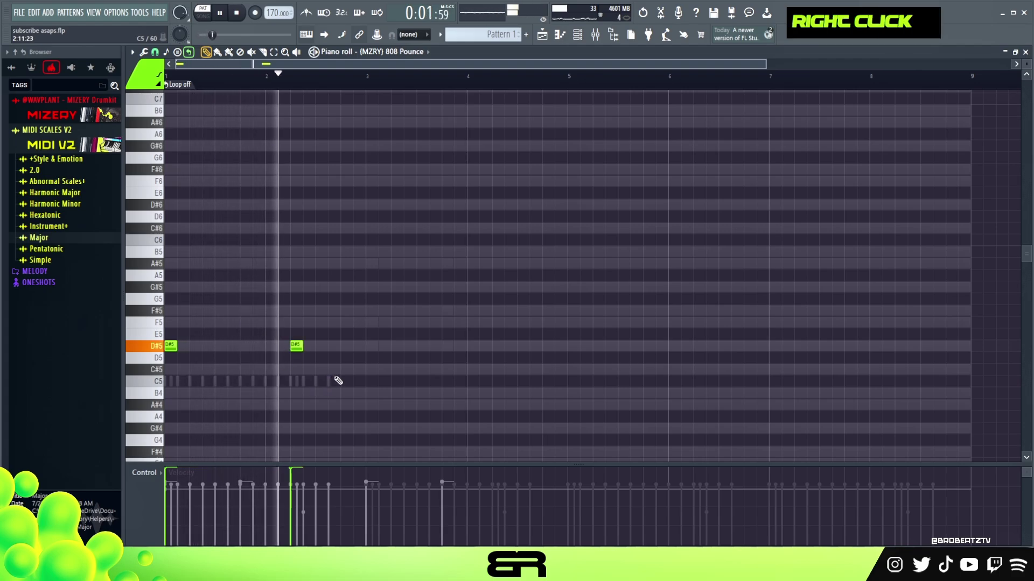
left_click(371, 347)
left_click(488, 347)
key("space")
right_click(489, 346)
key("space")
left_click(494, 348)
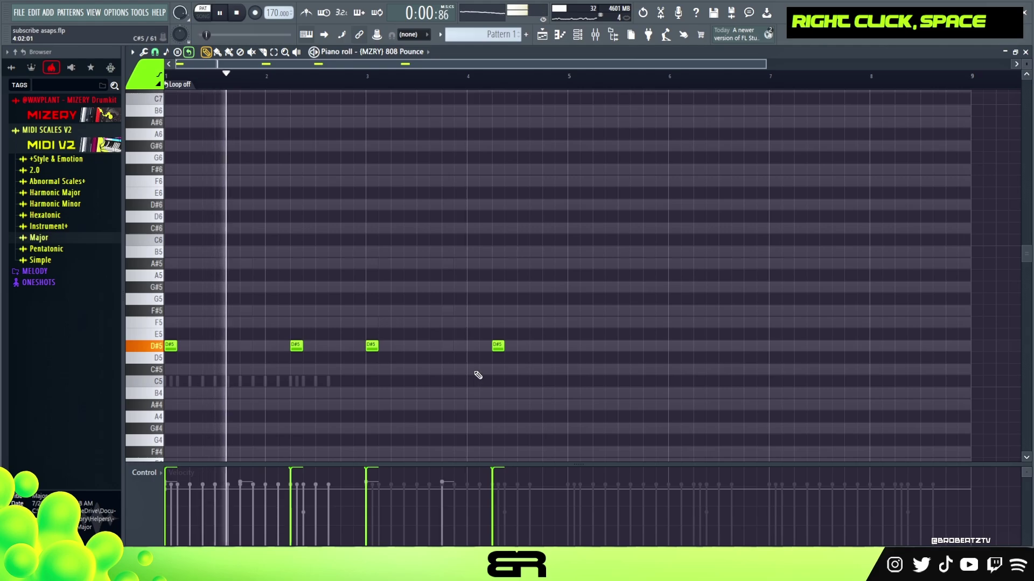
Add 808 B4 notes at bar 5 and bar 6 beat 2, and C#5 notes at bar 7 and on steps 3 and 5 of bar 8.
left_click(572, 394)
left_click(696, 394)
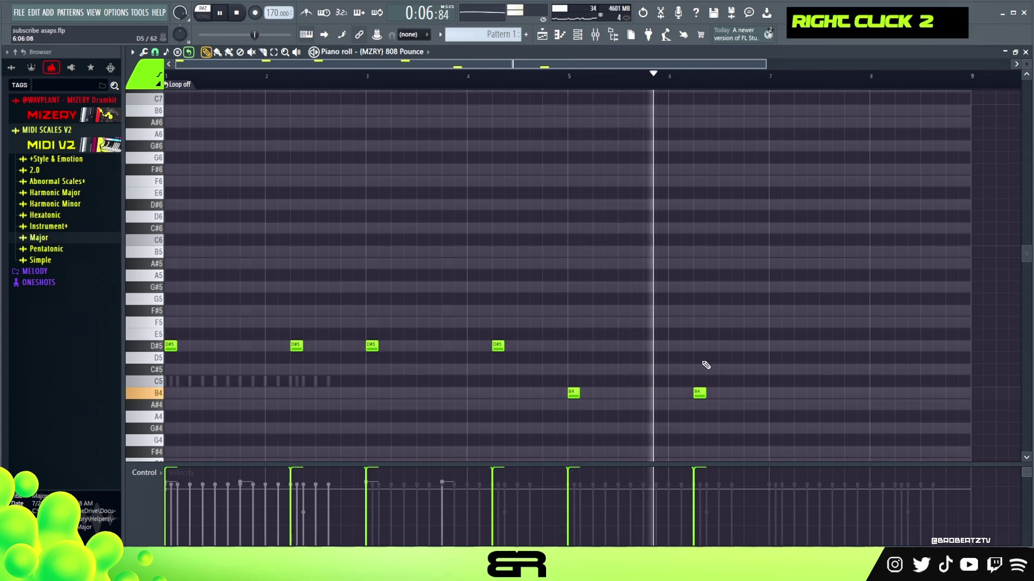
left_click(769, 370)
key("space")
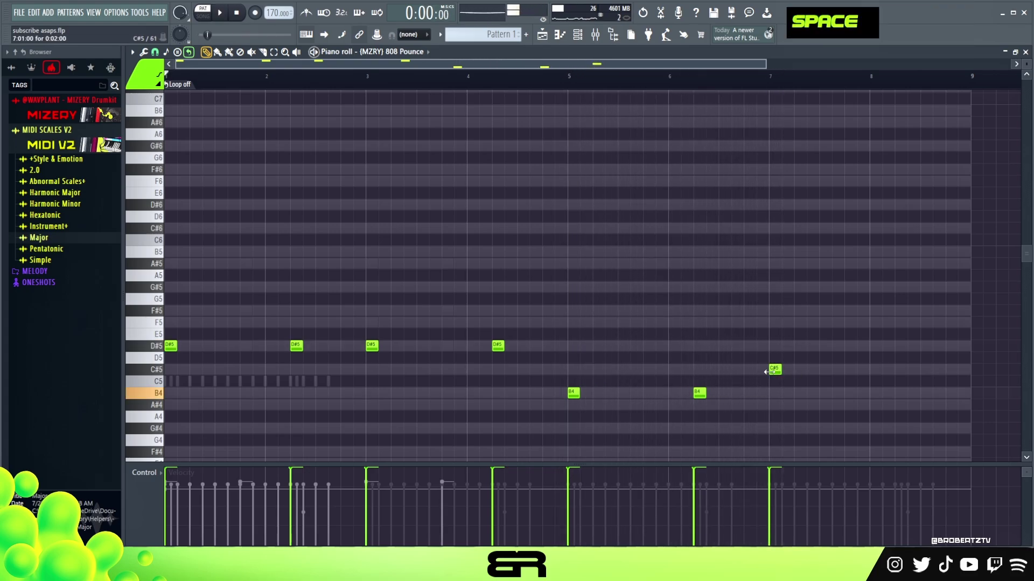
key("space")
left_click(886, 369)
double_click(890, 370)
left_click(900, 369)
In the channel rack, set the TEXTURE channel's loop to Bar and play the pattern back.
left_click(579, 35)
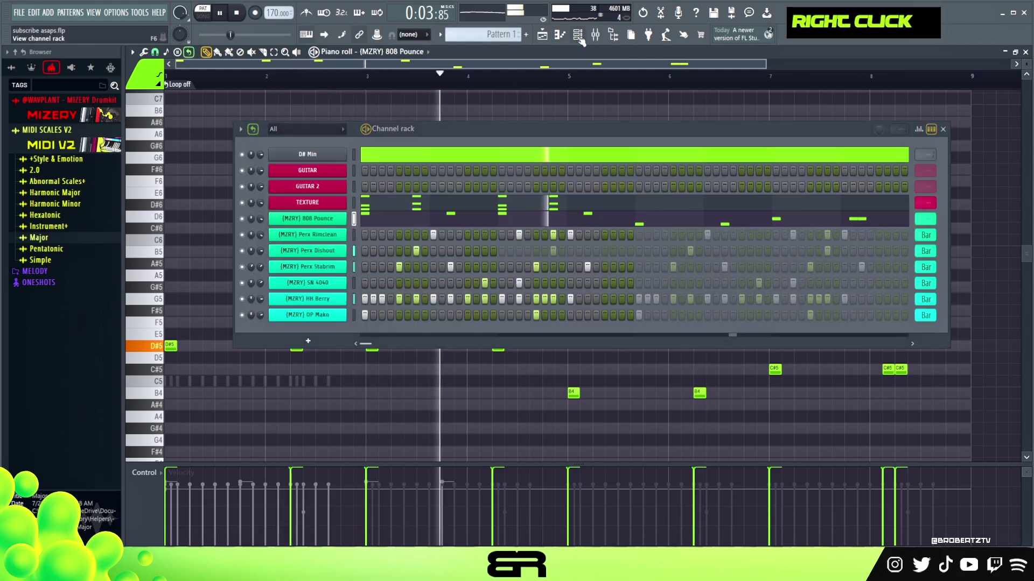
scroll(925, 203, "down", 1)
key("space")
key("space")
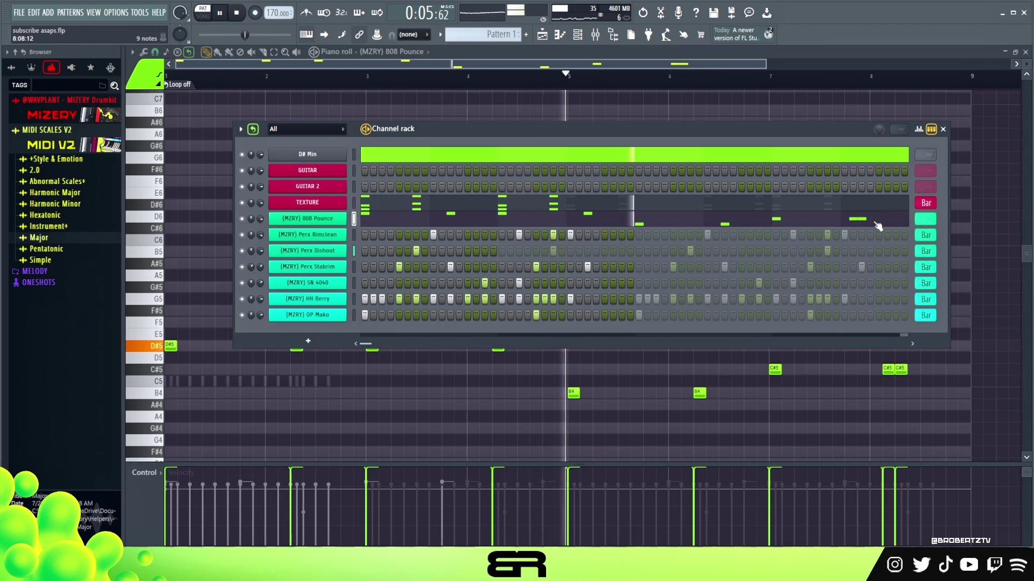
key("space")
In the TEXTURE piano roll, move the loop marker to the start of bar 5 for a 64-step loop.
left_click(566, 205)
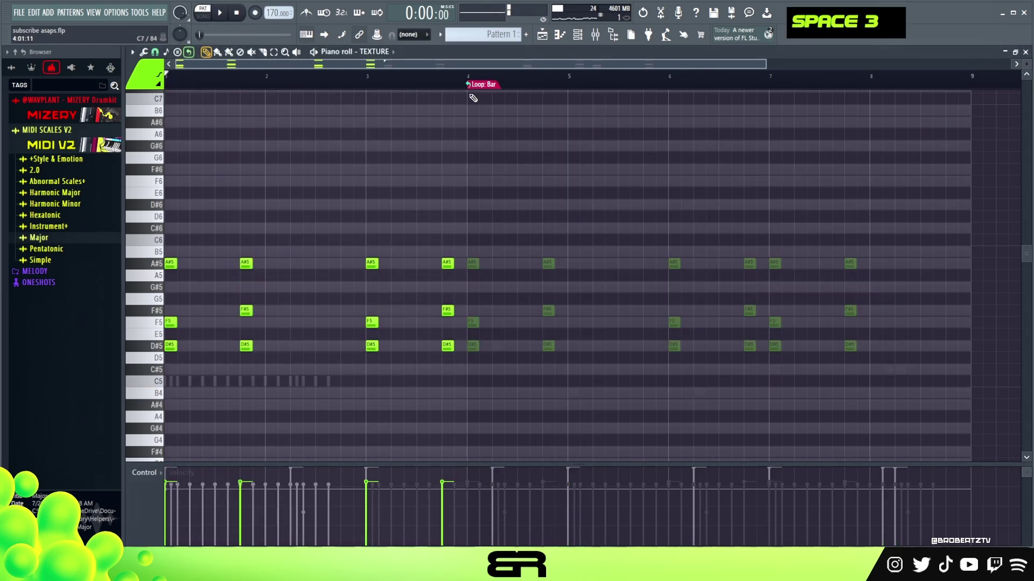
left_click(473, 85)
key("space")
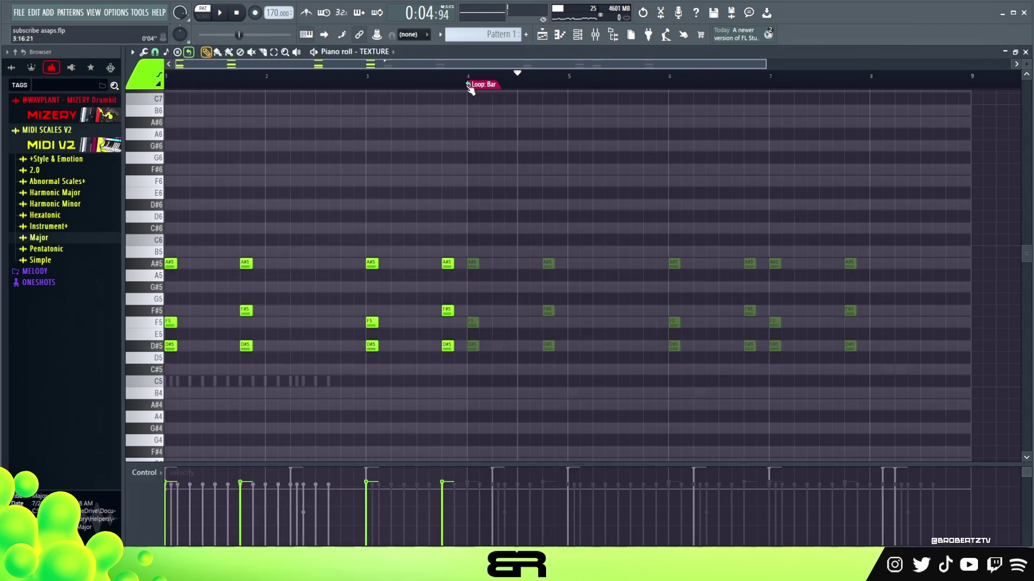
left_click_drag(485, 85, 468, 86)
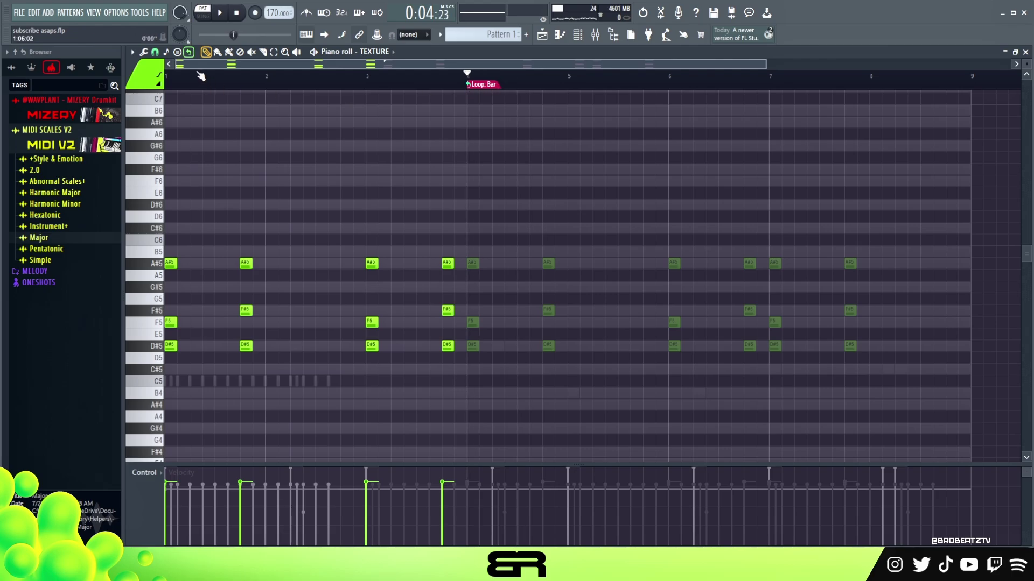
left_click(189, 53)
left_click(492, 86)
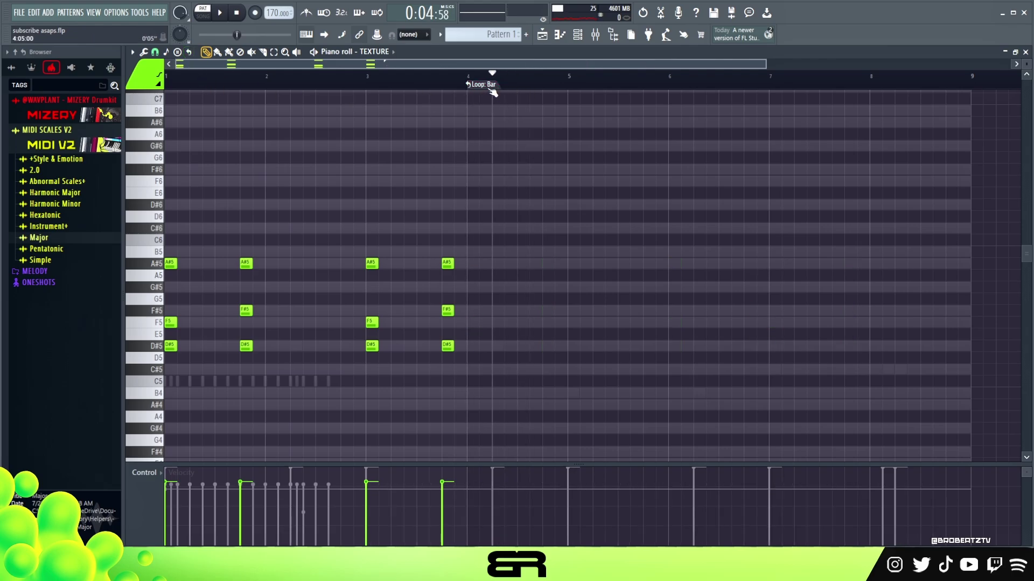
left_click_drag(471, 89, 568, 89)
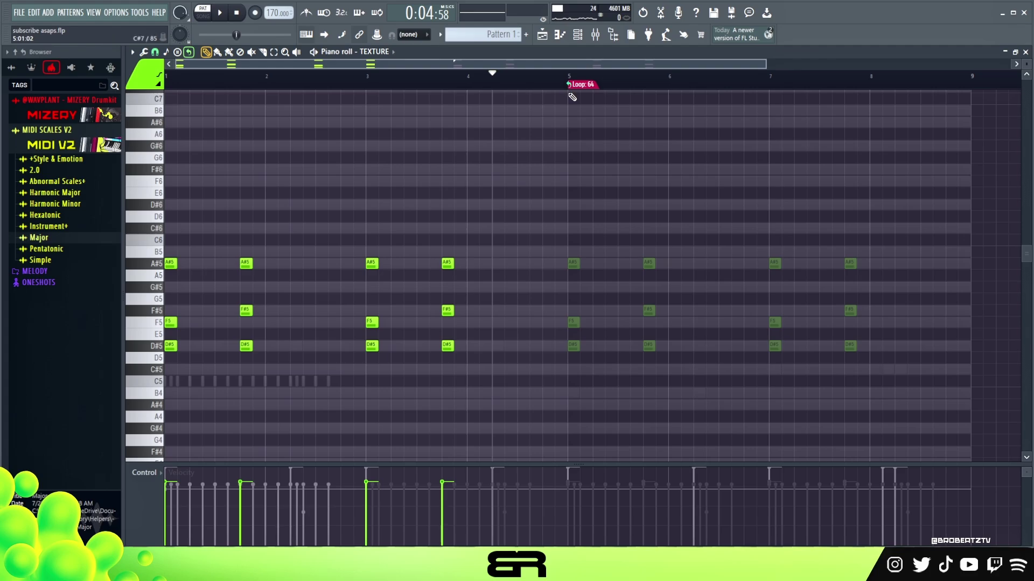
View the GUITAR channel's Soft Nylon Guitar instrument in Kontakt and close its window.
left_click(577, 35)
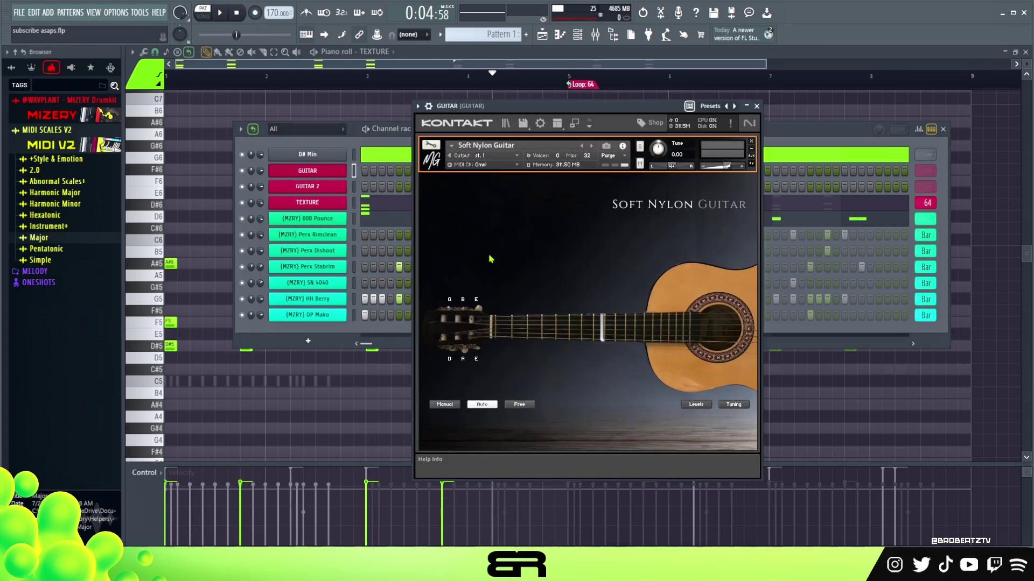
left_click_drag(496, 105, 572, 109)
left_click(832, 110)
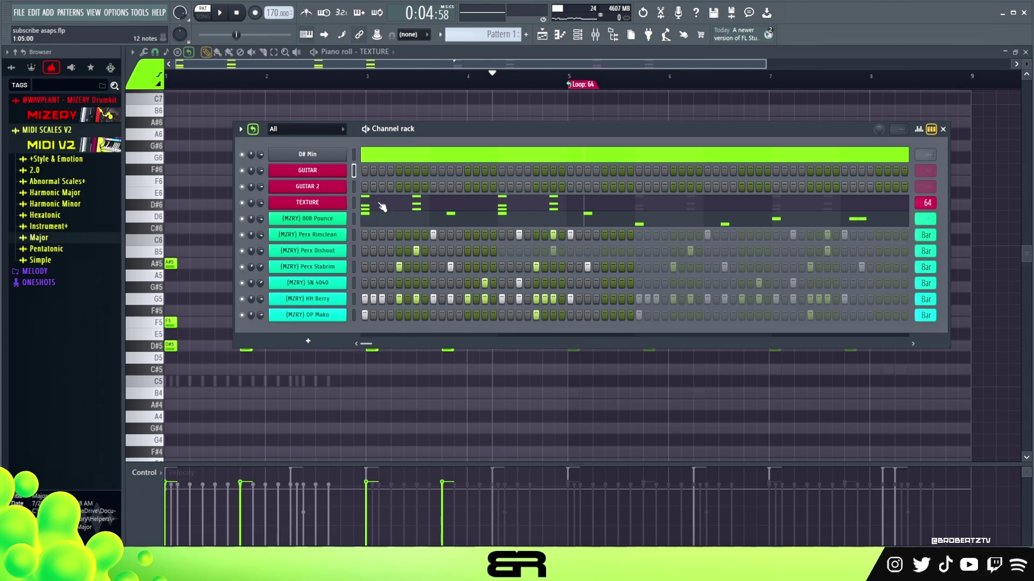
Look at the GUITAR piano roll, and examine the 808 Pounce notes as a reference for the guitar part.
right_click(345, 167)
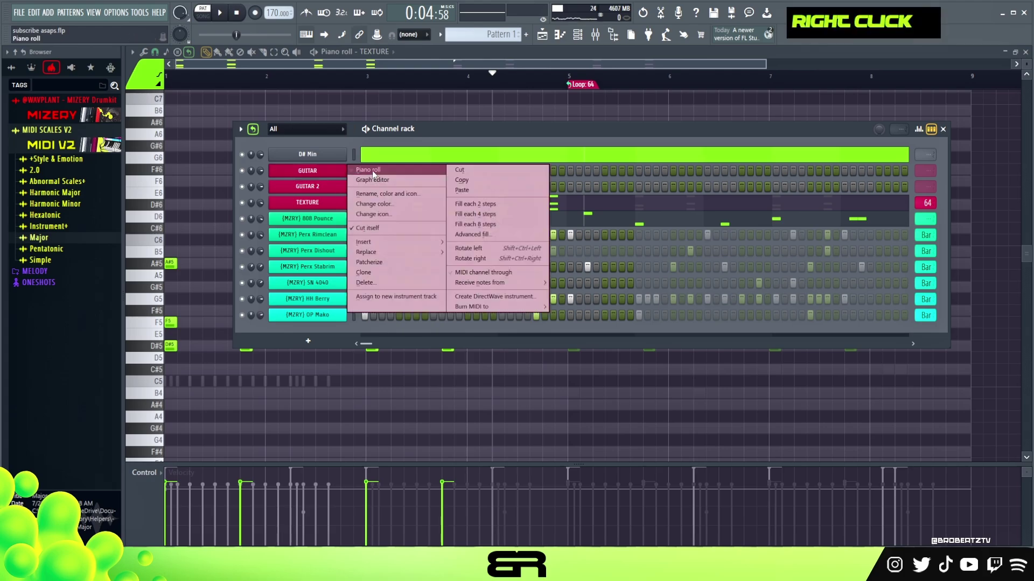
left_click(370, 169)
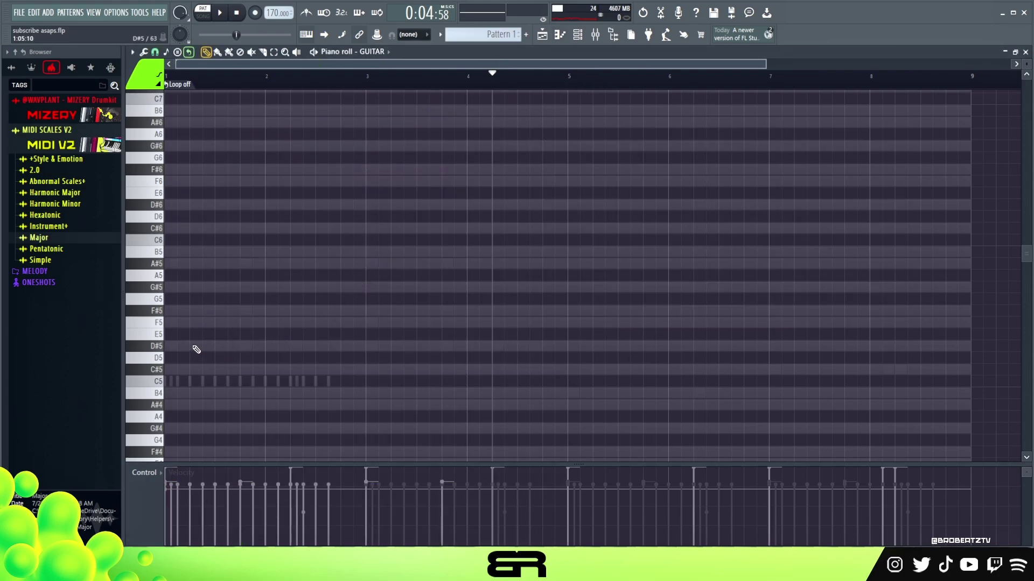
left_click(579, 36)
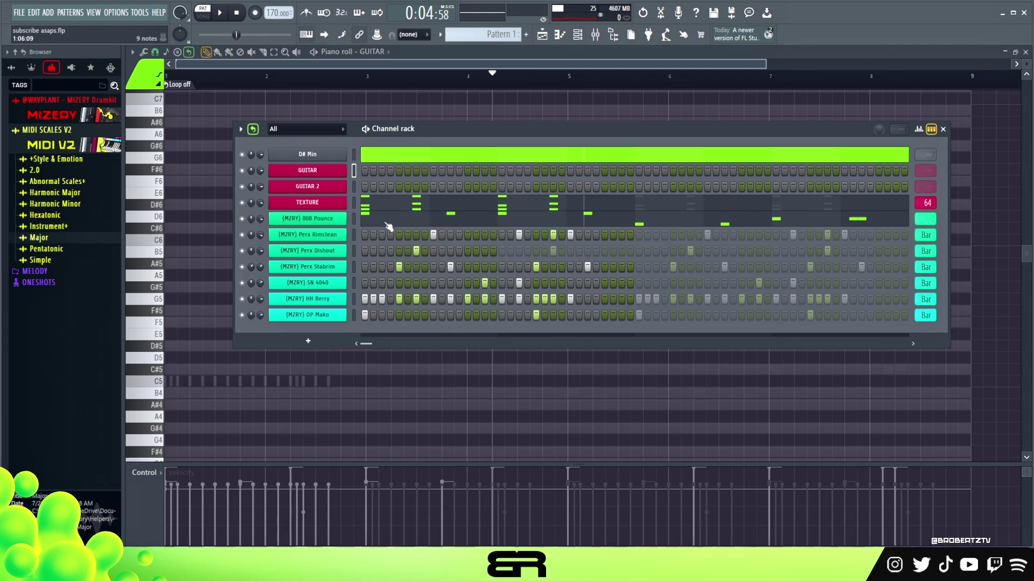
left_click(388, 221)
scroll(393, 282, "down", 1)
left_click_drag(190, 297, 887, 386)
left_click(886, 385, "ctrl")
left_click(577, 36)
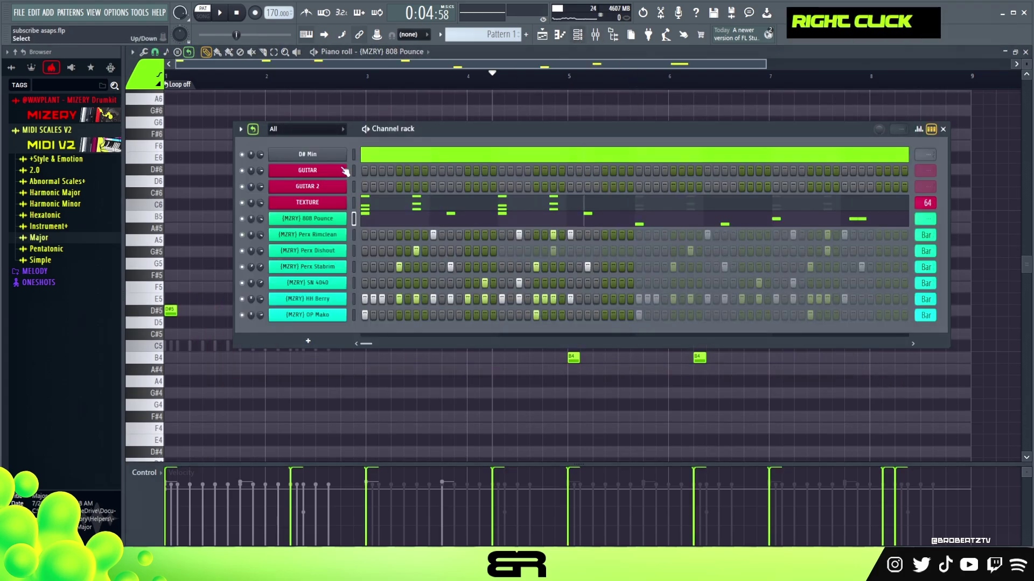
In the GUITAR piano roll, place D#5 at the start of bar 1, B4 at bar 5 and C#5 at bar 7.
right_click(308, 172)
left_click(386, 172)
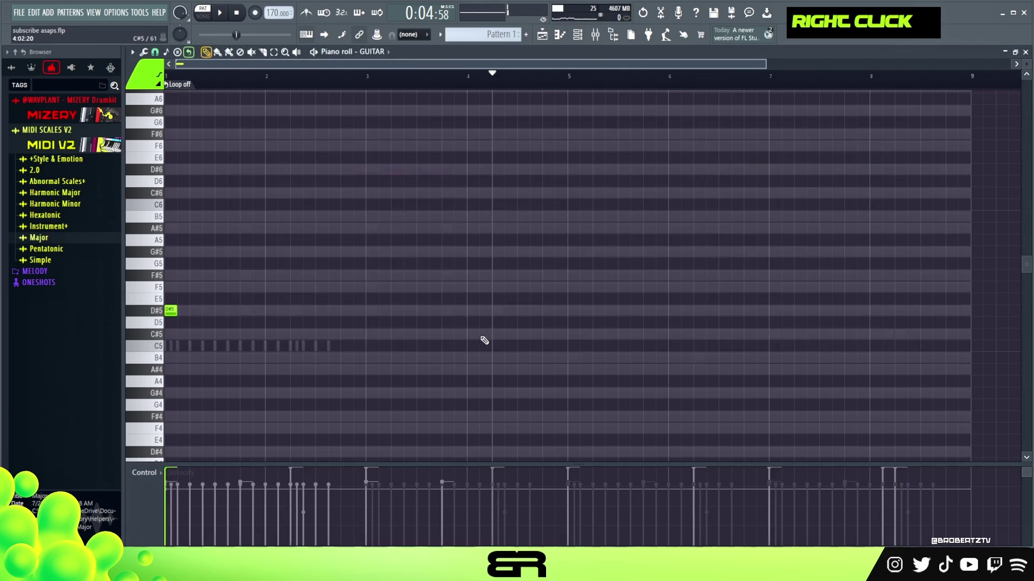
key("space")
key("space")
left_click_drag(468, 358, 572, 357)
left_click(774, 334)
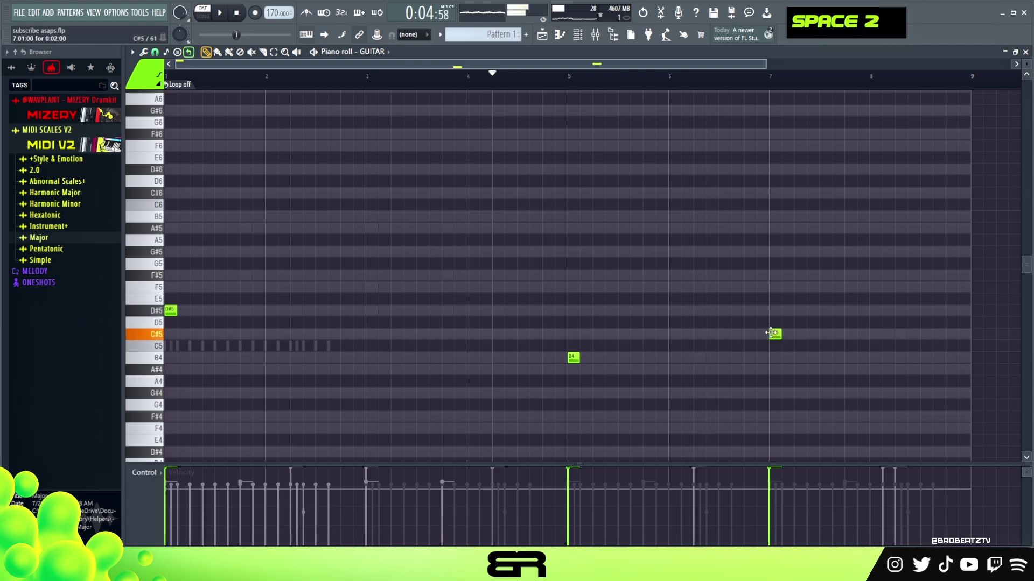
Lengthen all GUITAR notes to just under two bars and duplicate the D#5 note to the start of bar 3.
key("ctrl+a")
left_click_drag(180, 311, 491, 317)
right_click(222, 313)
key("ctrl+a")
right_click(358, 326)
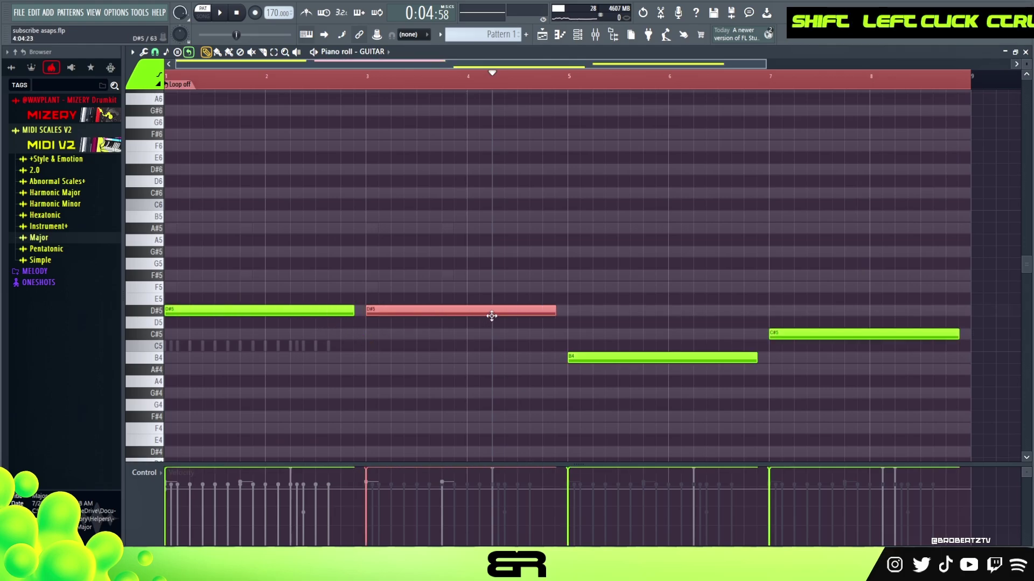
Using the Minor (Aeo) D# scale as reference, stack F5, F#5, G#5 and A#5 above the D#5 note at bar 1.
right_click(457, 280)
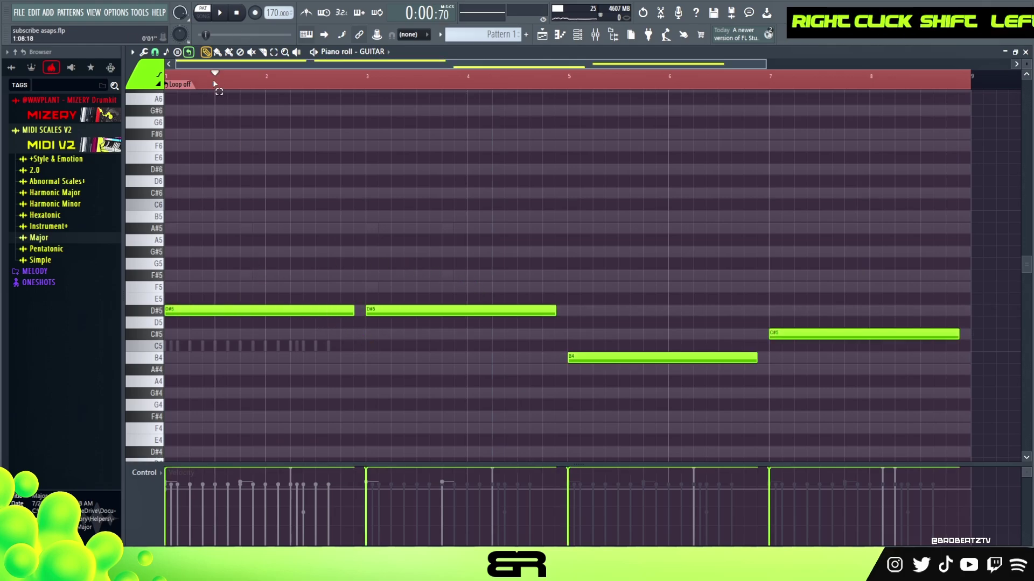
double_click(211, 168)
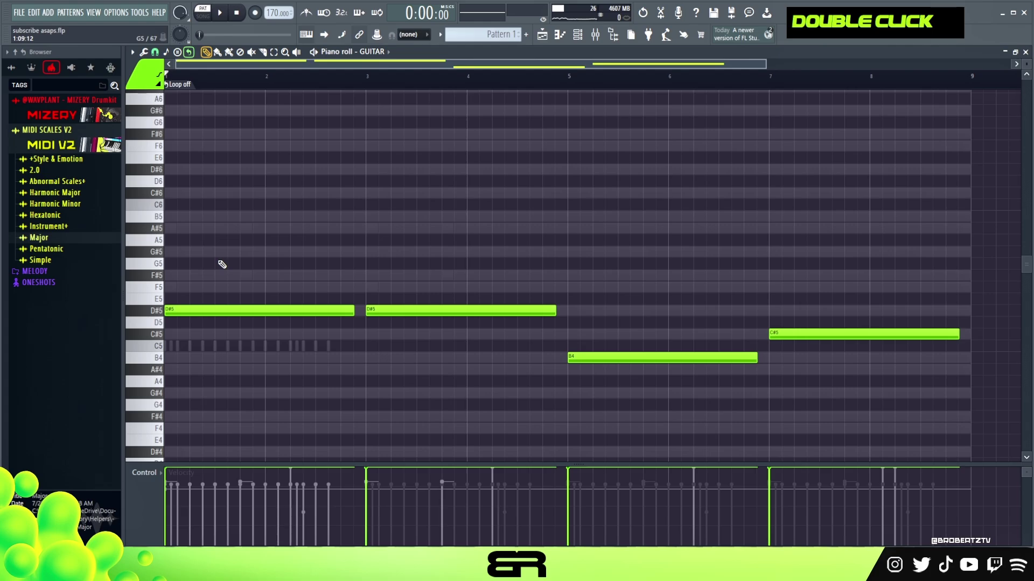
left_click(188, 279)
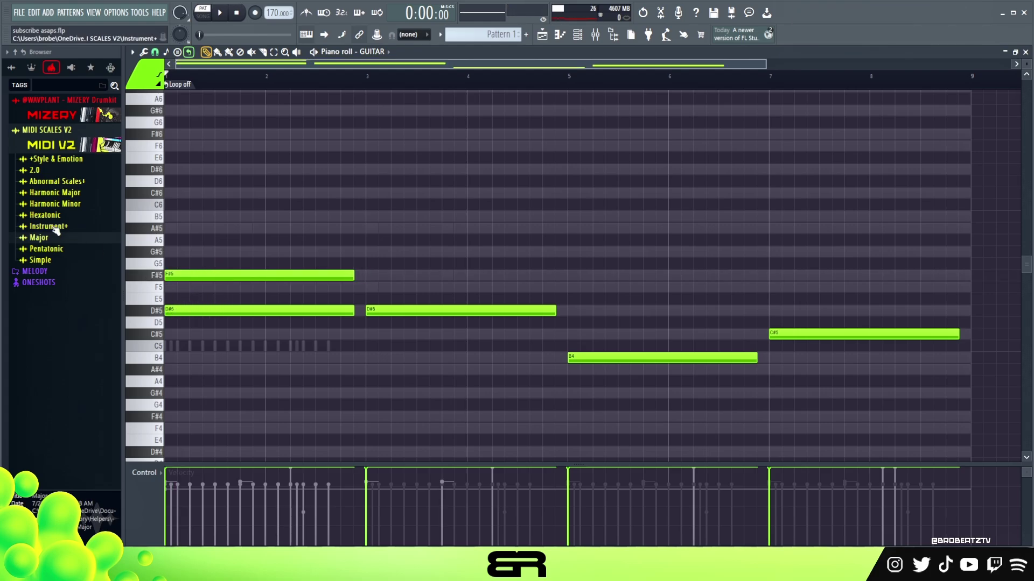
left_click(39, 238)
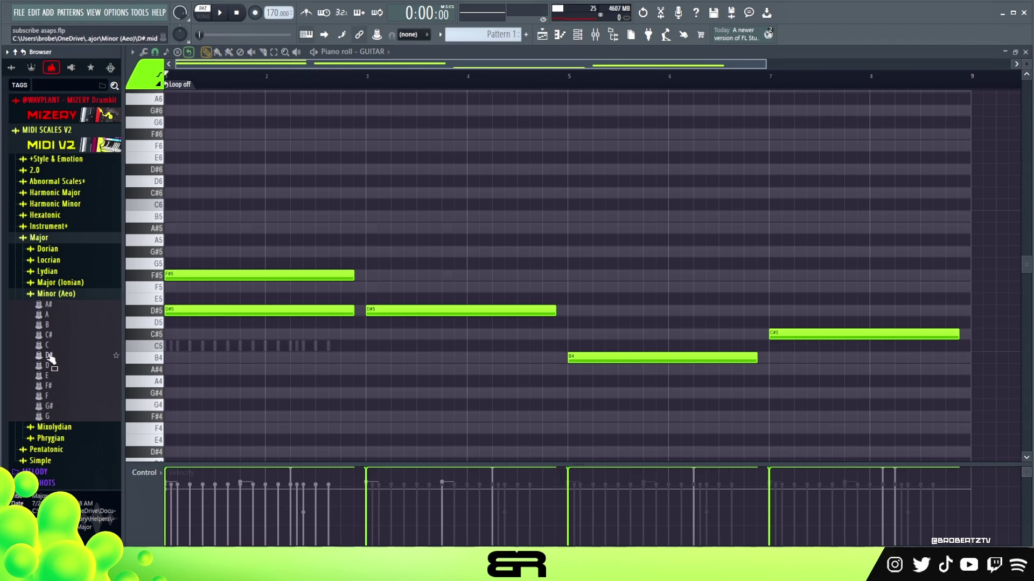
left_click(240, 276, "ctrl")
left_click_drag(240, 276, 217, 228)
right_click(212, 252, "alt")
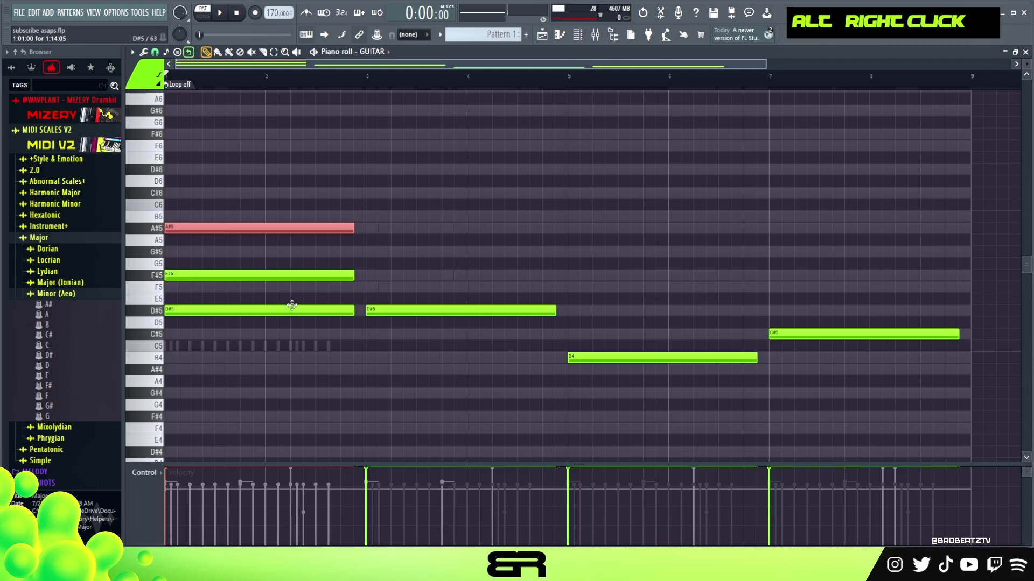
left_click(206, 252)
left_click(208, 287)
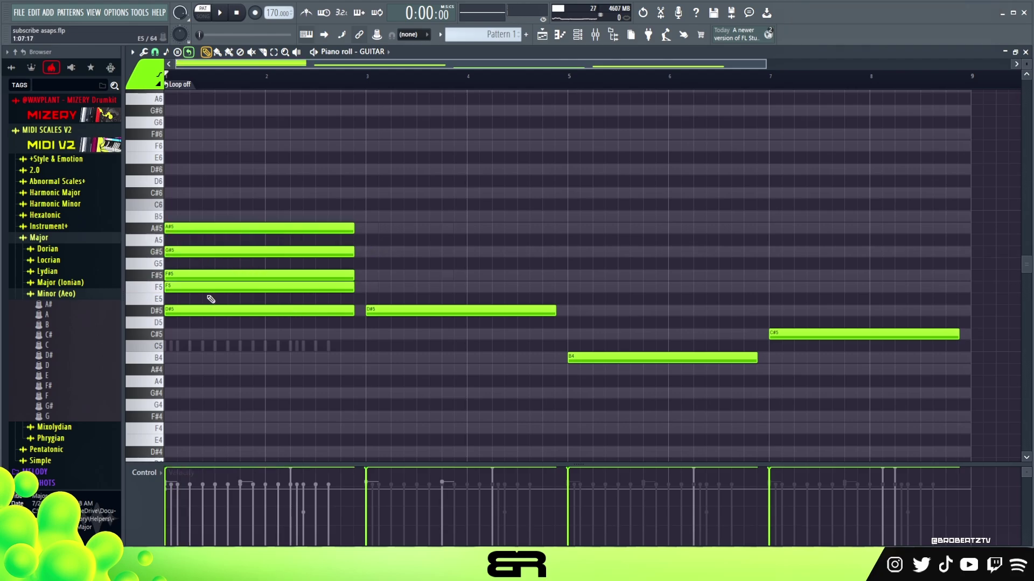
Duplicate the F5, F#5, G#5 and A#5 stack to the starts of bars 3, 5 and 7, and collapse the Major scale folder.
left_click_drag(229, 198, 261, 333)
left_click_drag(265, 212, 800, 278)
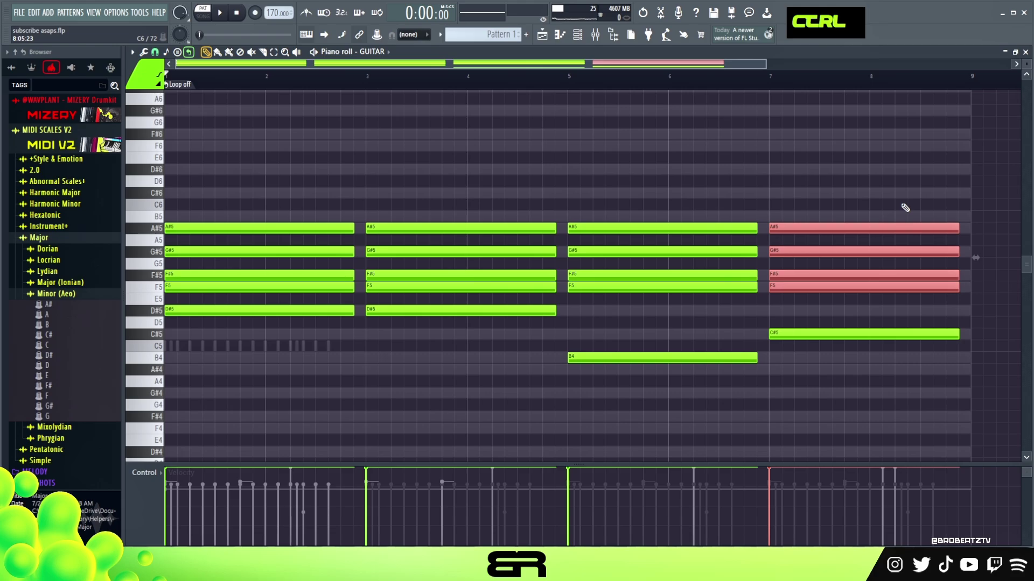
left_click(63, 237)
right_click(284, 203)
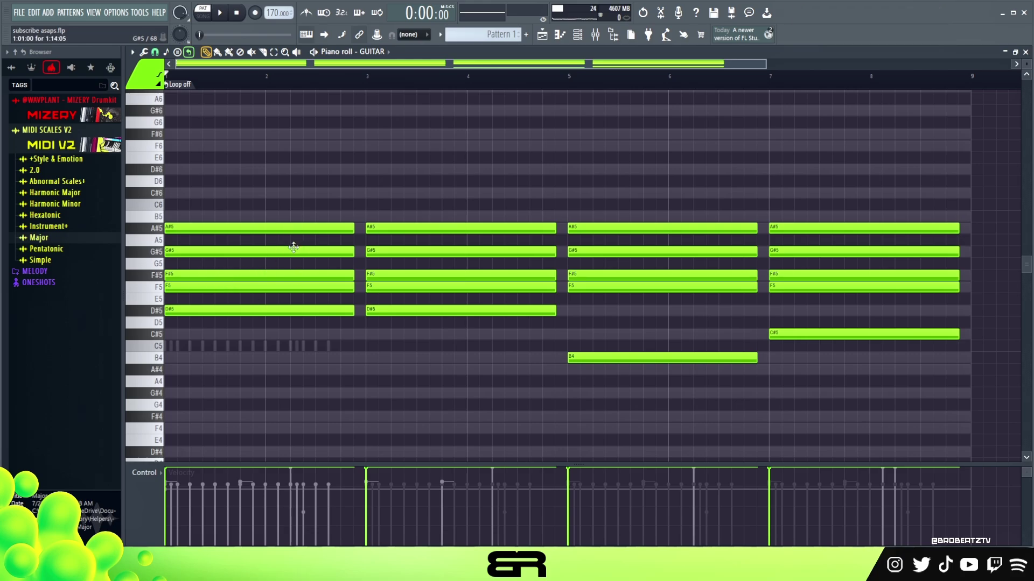
Delete G#5 and A#5 from the bar 1 stack and offset F#5 to beat 2 and F5 to beat 4.
right_click(269, 253)
right_click(259, 228)
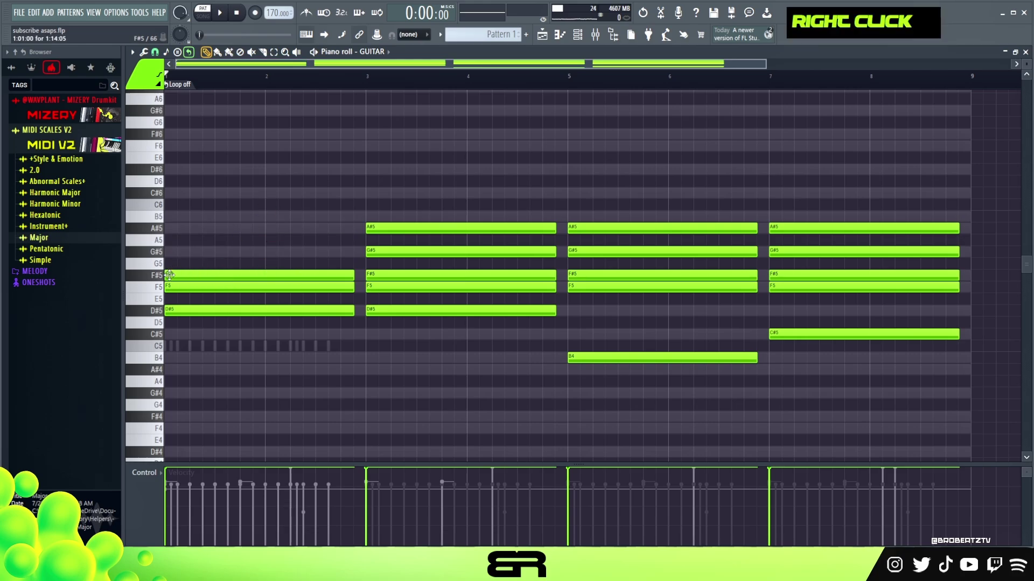
left_click_drag(169, 275, 277, 291)
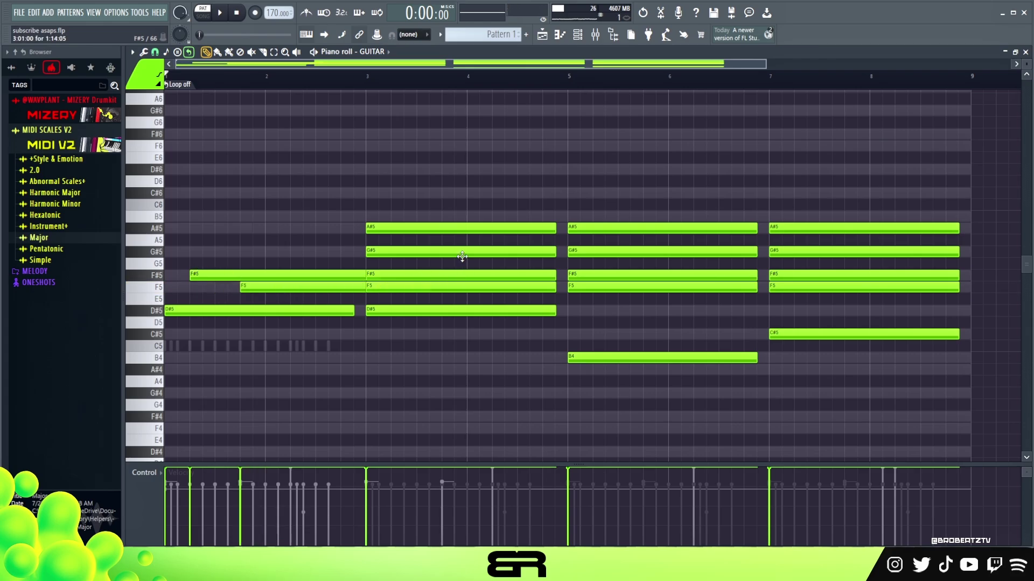
Delete the four stacked notes above D#5 at bar 3 and shorten the offset F#5 and F5 notes to finish within bar 2.
right_click(469, 228)
right_click(474, 252)
right_click(479, 275)
right_click(484, 287)
left_click(434, 286, "ctrl")
left_click_drag(434, 286, 351, 289)
Place F#5 on beat 2 and G#5 on beat 4 of bar 3, and add a short F5 in the second half of bar 4.
left_click_drag(253, 275, 454, 273)
left_click(468, 289, "ctrl")
double_click(470, 288)
left_click(414, 264)
left_click_drag(467, 280, 467, 255)
left_click_drag(443, 288, 557, 289)
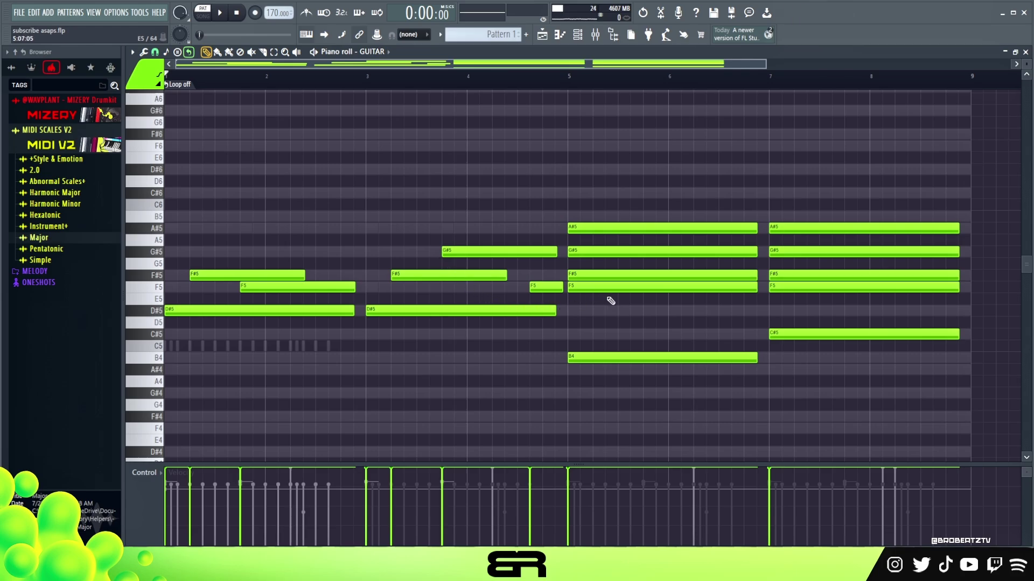
Replace the stacked upper notes in bars 5 to 8 with a copy of the upper melody from bars 1 to 4.
right_click(662, 252)
right_click(861, 251)
mouse_move(628, 222)
left_mouse_down()
mouse_move(588, 262)
mouse_move(284, 279)
mouse_move(227, 293)
mouse_move(415, 276)
mouse_move(633, 282)
left_mouse_up()
Add a short D#5 note just after the start of bar 5, ahead of the F#5.
left_click(569, 308)
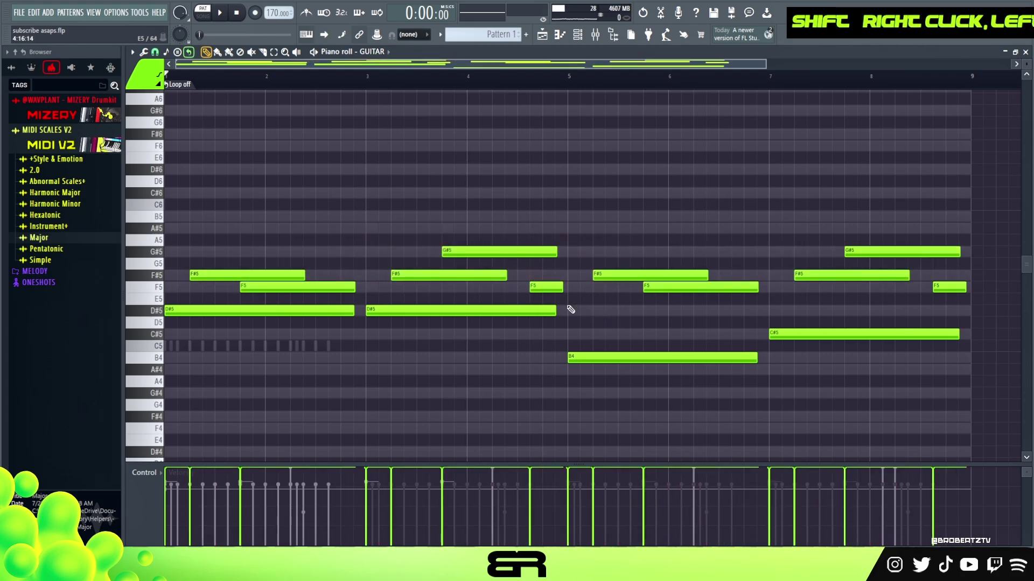
left_click(583, 311)
key("ctrl")
key("ctrl")
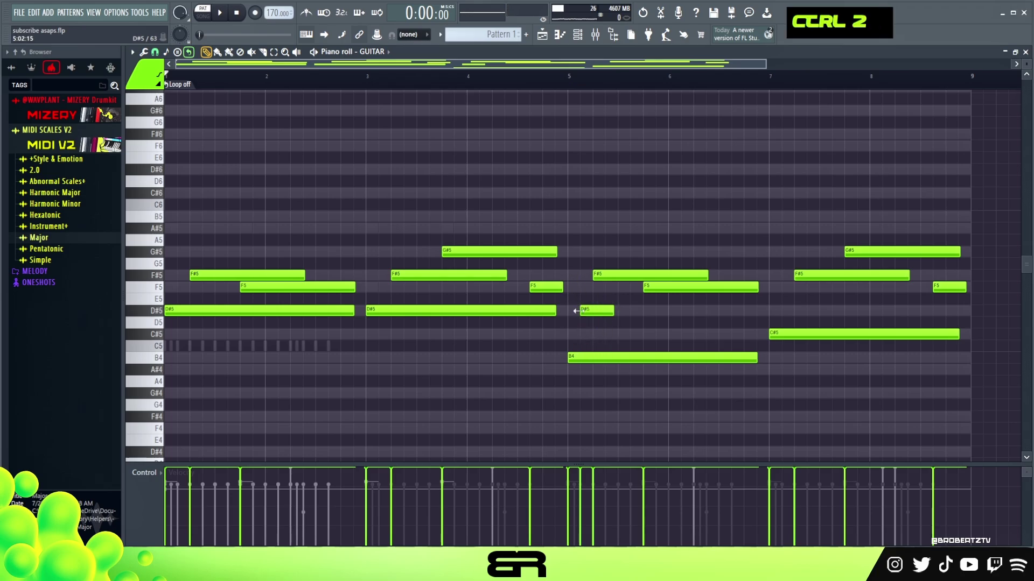
Try aligning the short D#5 and the F#5 with the B4 at the start of bar 5, and restore their offsets.
left_click_drag(589, 313, 577, 313)
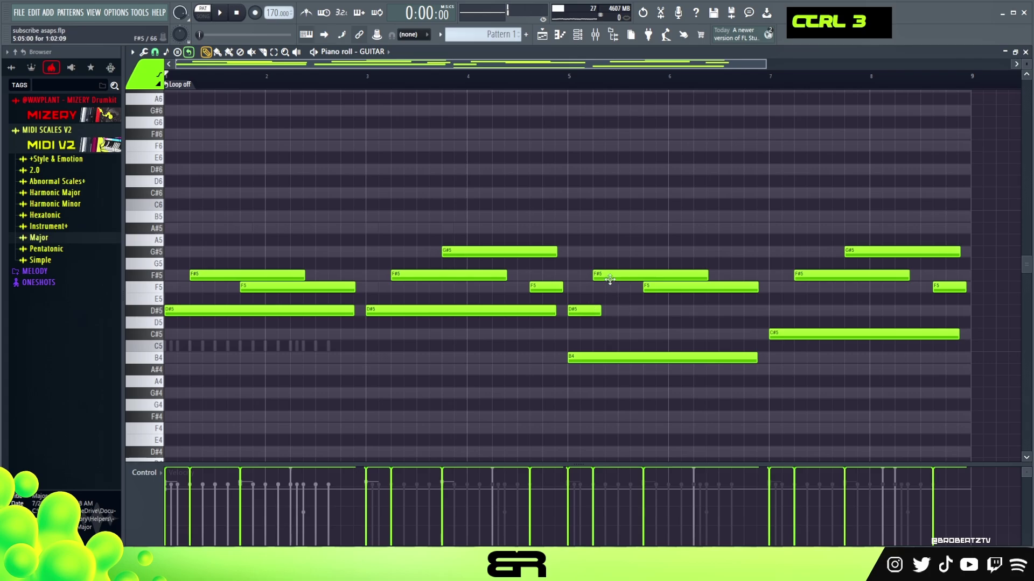
left_click_drag(614, 275, 589, 275)
right_click(575, 313, "alt")
key("alt")
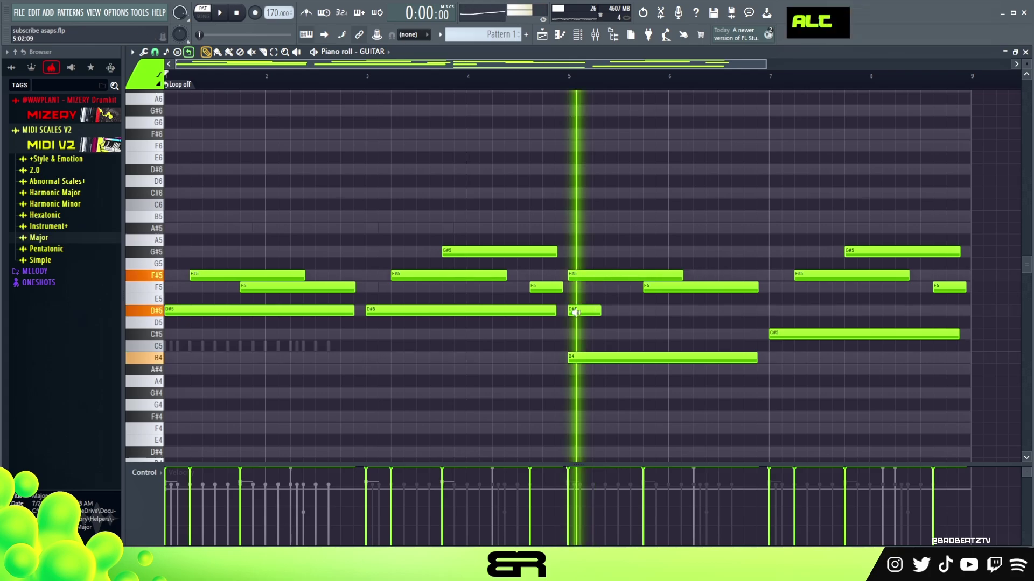
left_click_drag(575, 312, 587, 313)
left_click_drag(581, 275, 606, 275)
Add a short F5 note just after the start of bar 7 and play the guitar melody through.
key("space")
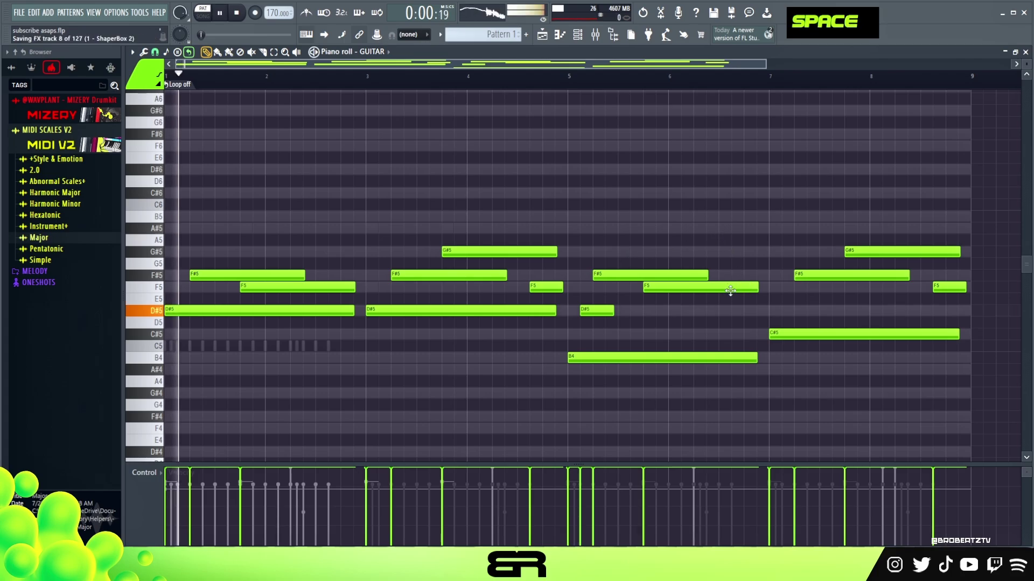
right_click(771, 286)
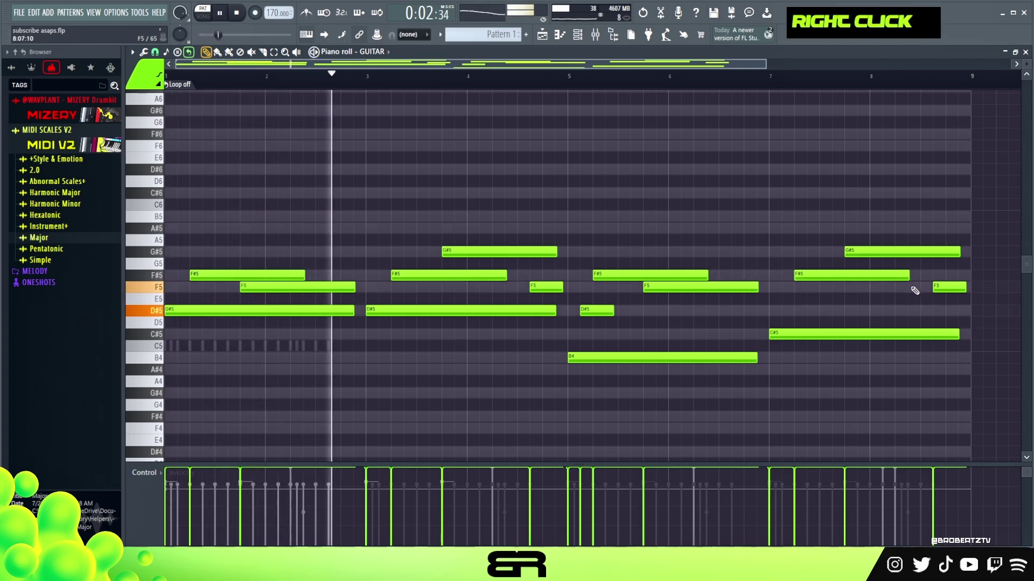
left_click(799, 288, "shift")
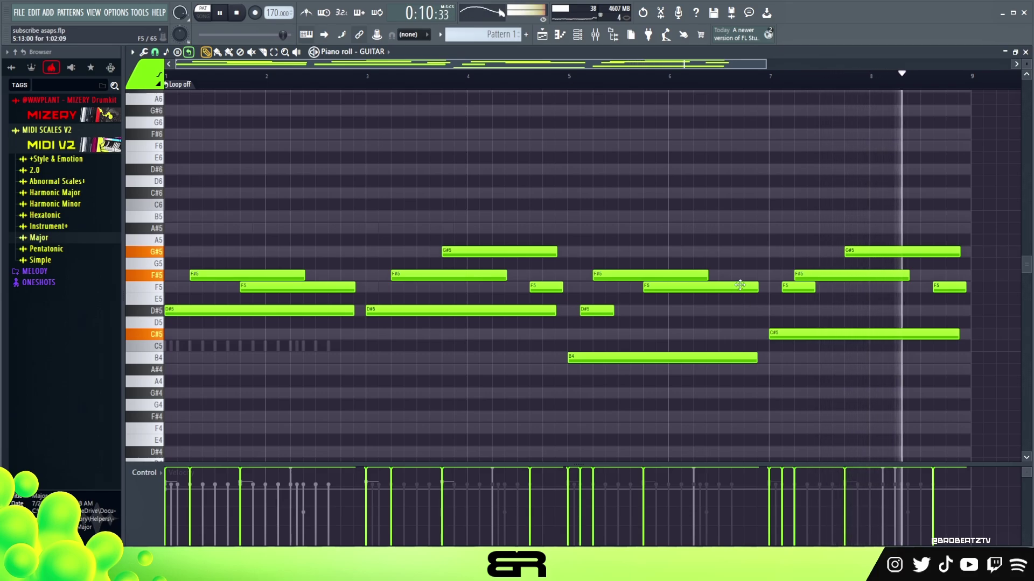
key("space")
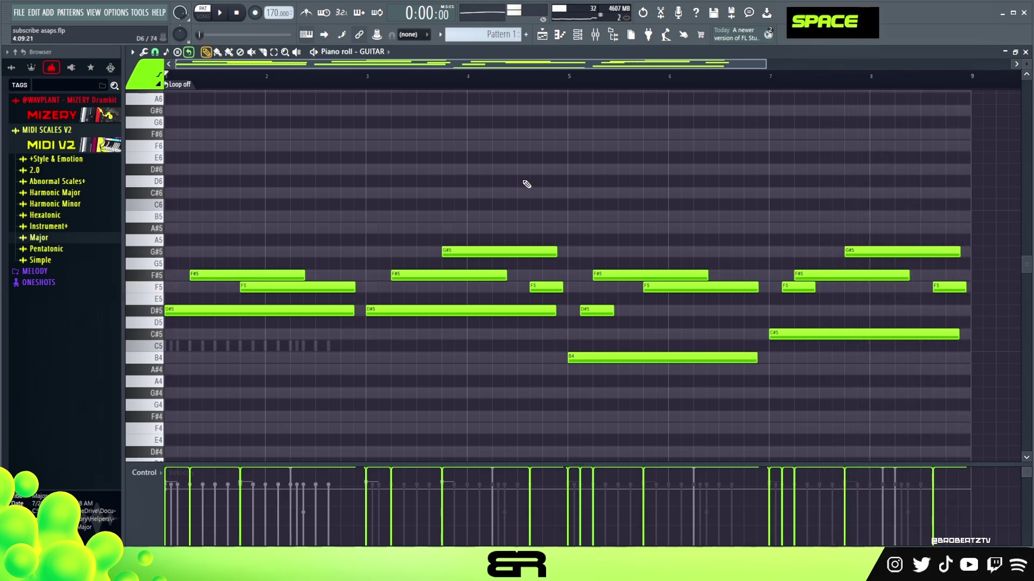
Open the piano roll of the GUITAR 2 channel from the channel rack.
left_click(577, 35)
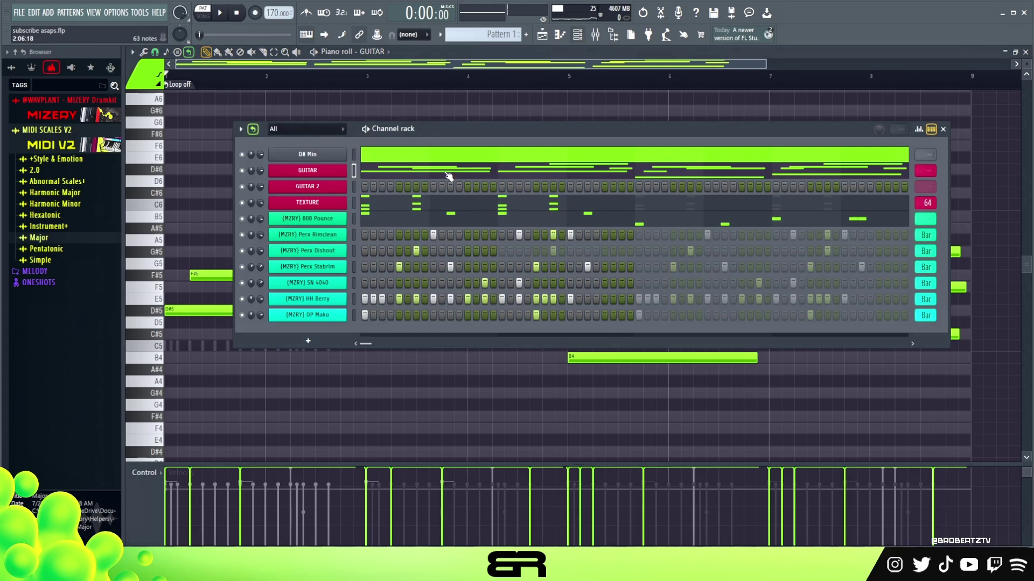
right_click(316, 186)
key("Escape")
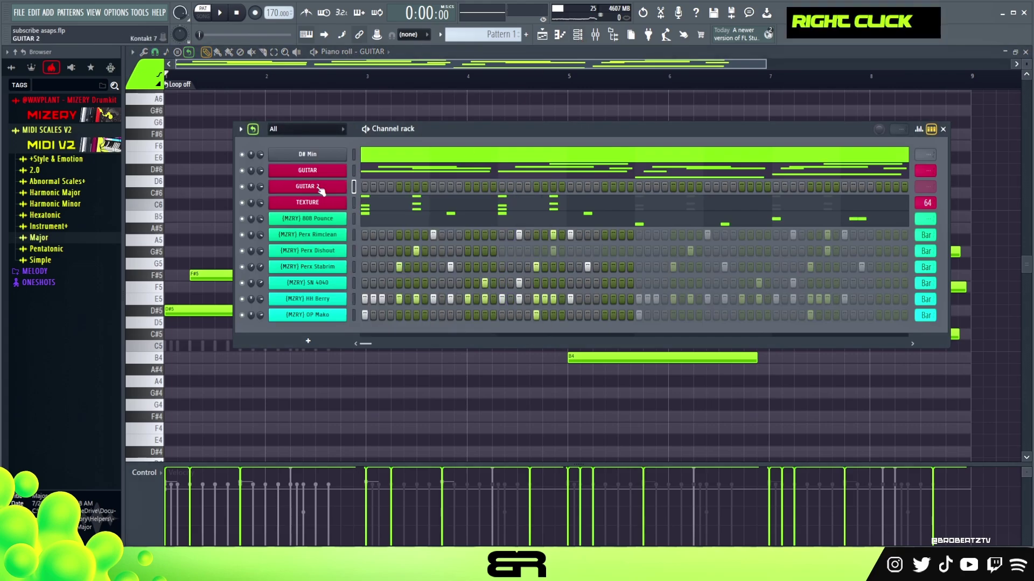
right_click(321, 191)
left_click(377, 187)
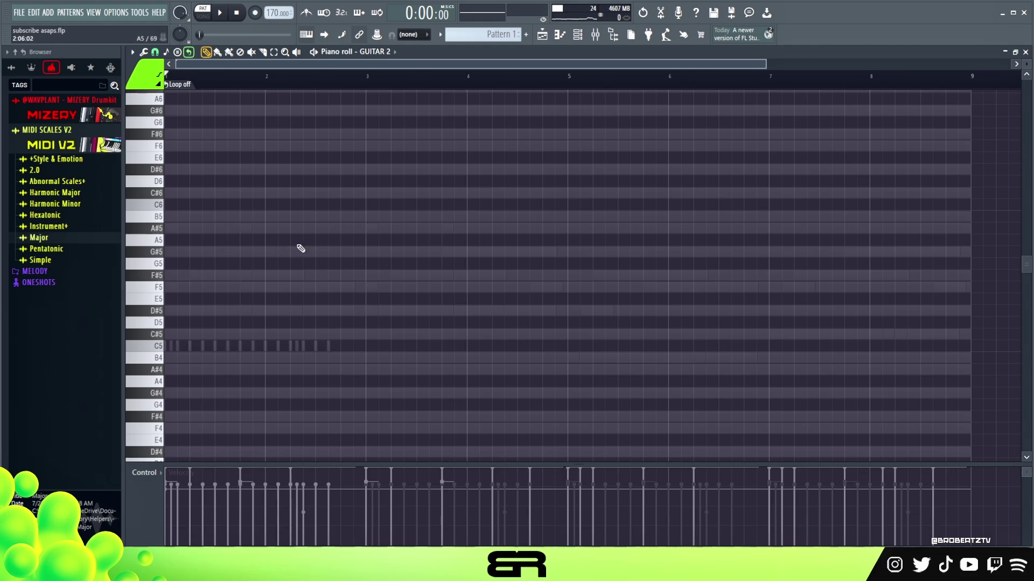
Draw a descending run of short A#5, G#5, F#5 and F5 notes across the second half of bar 2.
double_click(319, 228)
left_click(321, 228, "ctrl")
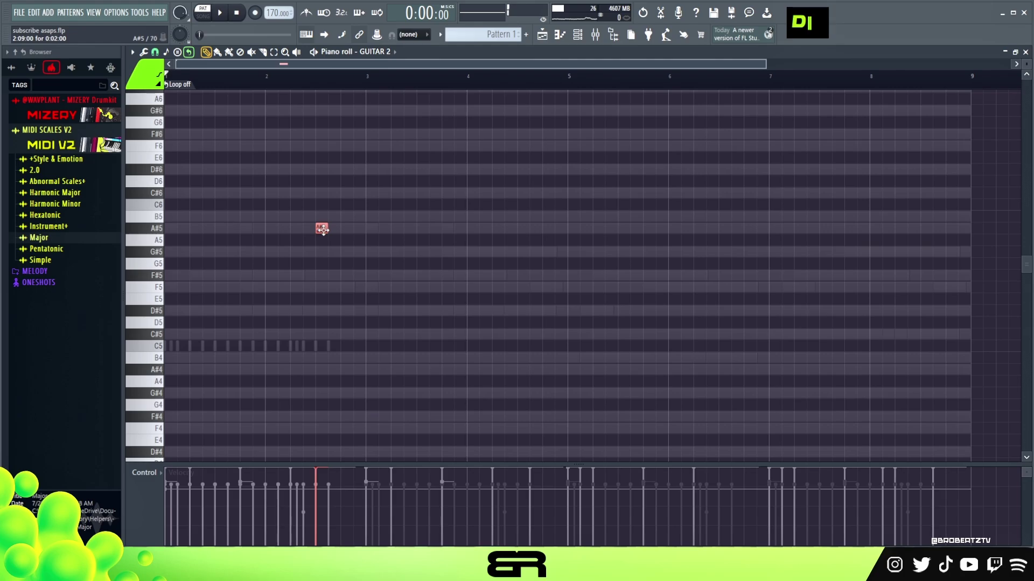
right_click(330, 251)
double_click(334, 252)
double_click(346, 275)
double_click(356, 286)
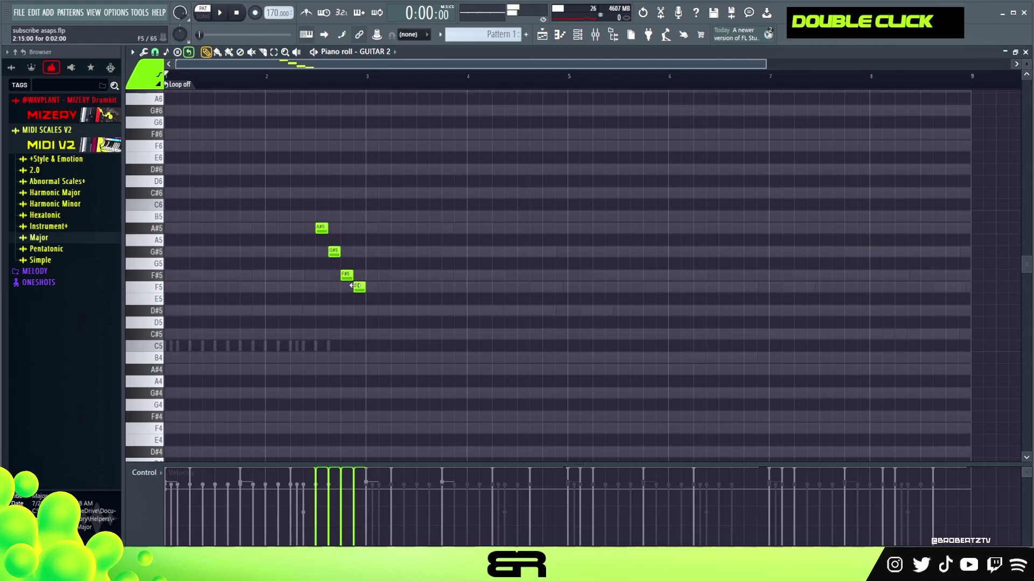
Lower the velocity of all GUITAR 2 notes and transpose them down one octave while playing the beat.
key("space")
key("ctrl+a")
scroll(380, 257, "down", 9)
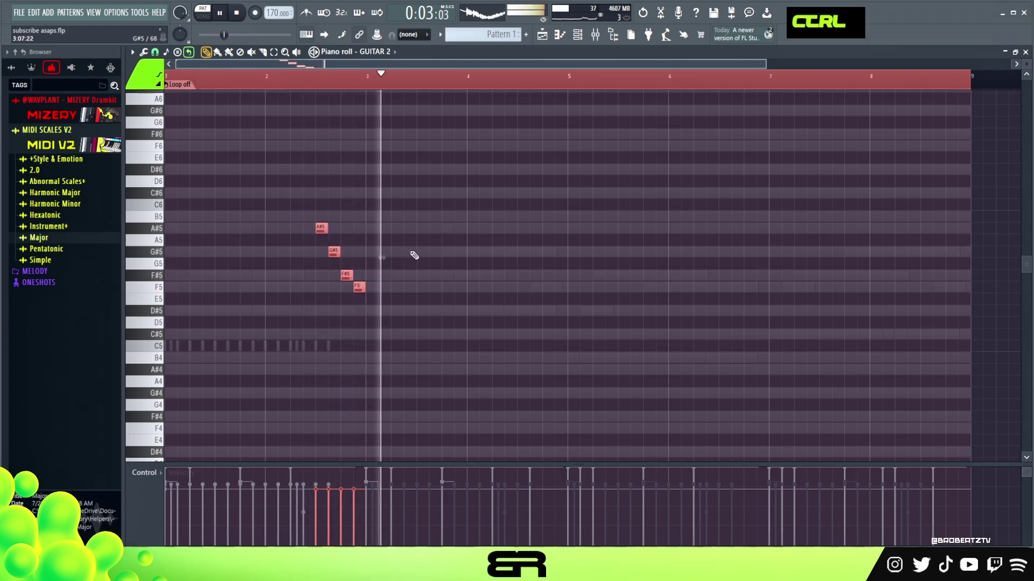
key("ctrl+Down")
key("space")
right_click(457, 245)
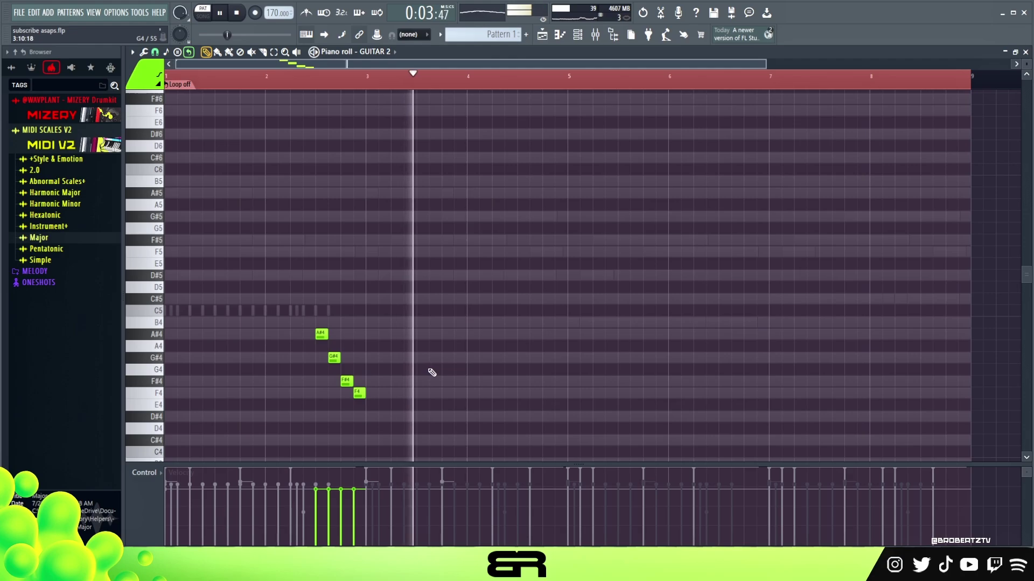
Add G#4 at the middle of bar 4 and A#4 on beat 4, lengthening both so A#4 extends into bar 5.
left_click(521, 357)
left_click(545, 334)
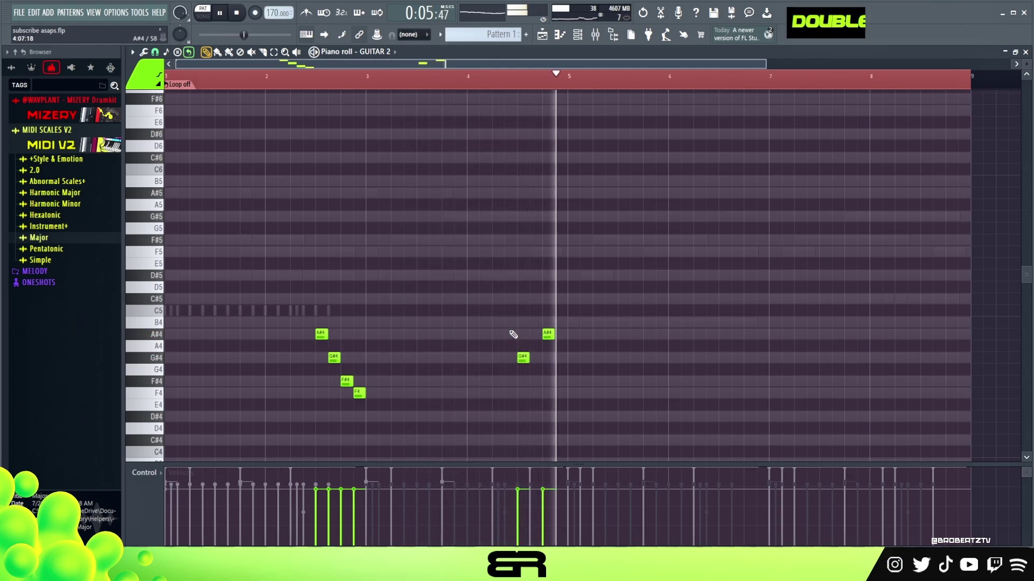
key("space")
left_click_drag(512, 335, 577, 369)
key("space")
left_click_drag(554, 334, 602, 336)
Duplicate all GUITAR 2 notes four bars on, trim the last A#4 to the end of bar 8, and extend the second F4 into bar 7.
key("ctrl+a")
left_click_drag(325, 335, 729, 335)
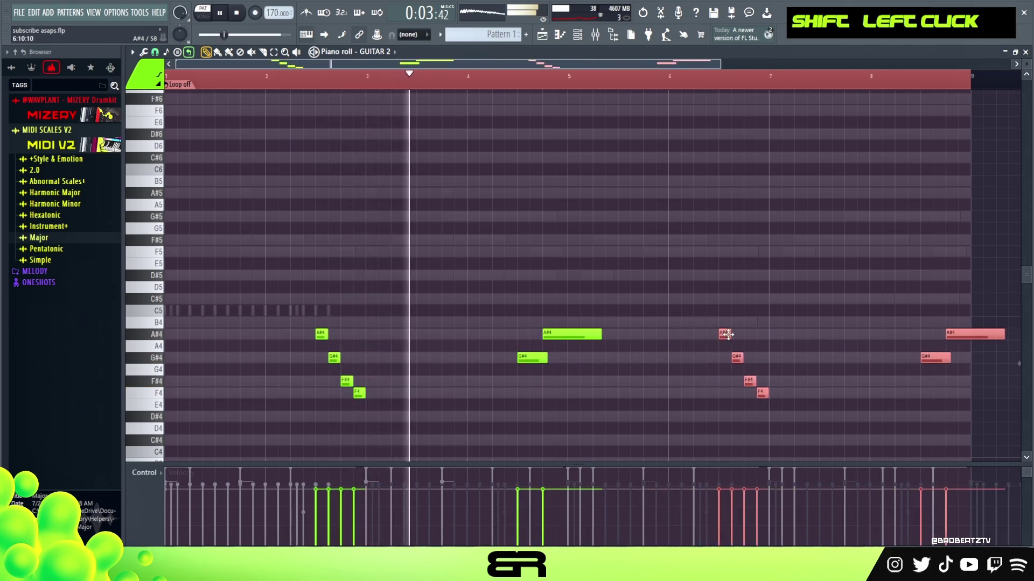
right_click(833, 350)
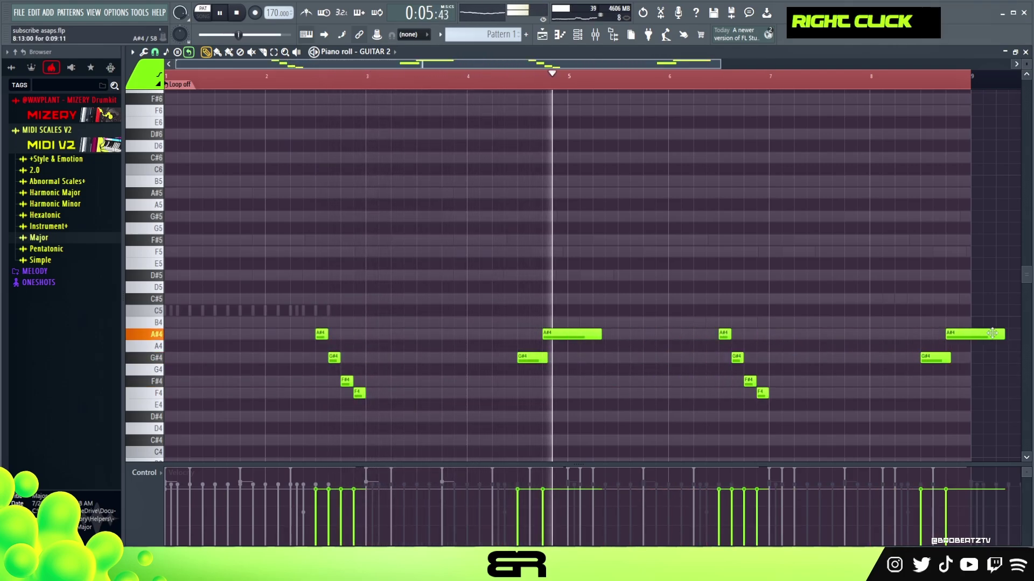
left_click_drag(1004, 334, 963, 339)
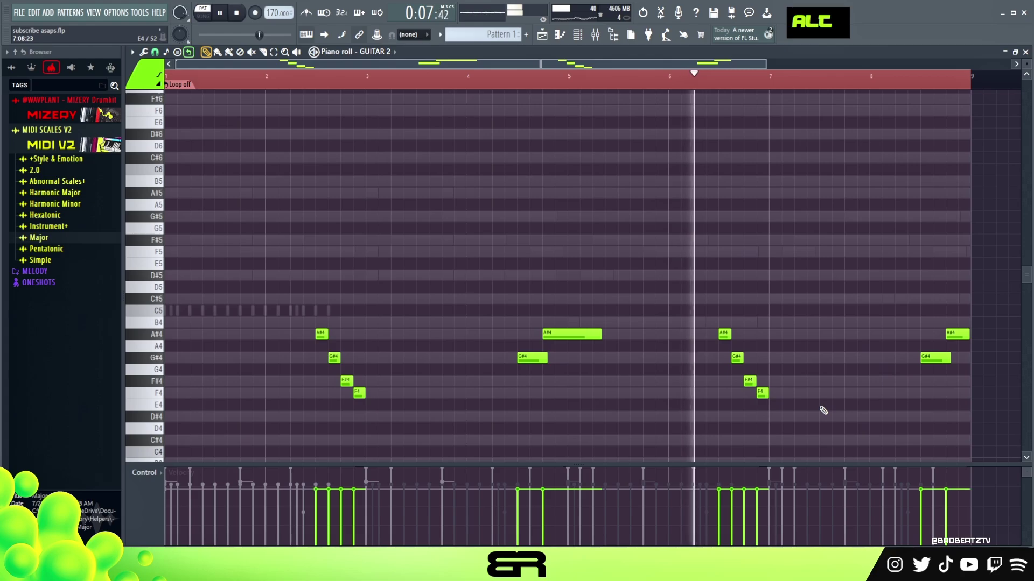
left_click_drag(768, 394, 840, 393)
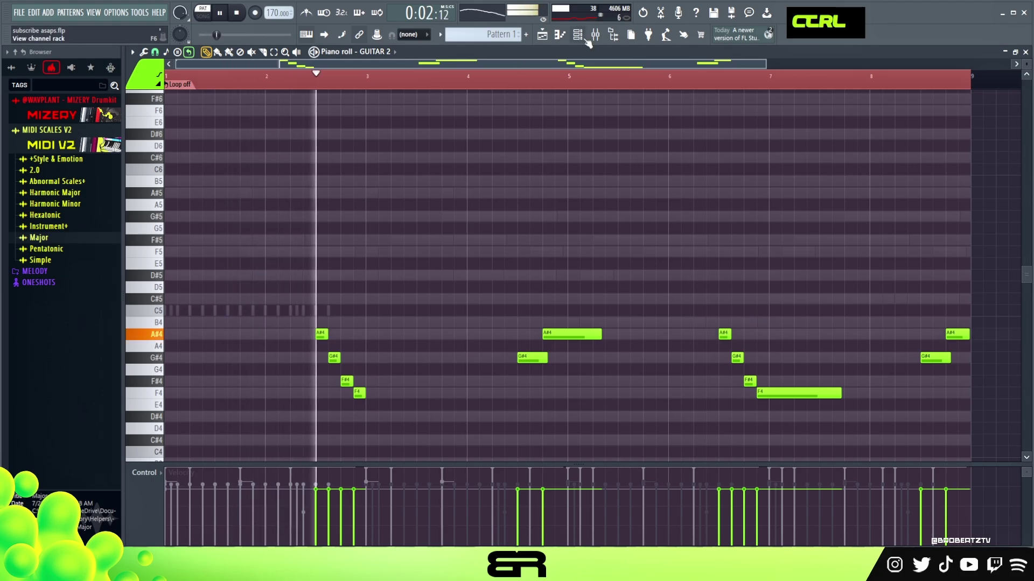
Listen to the whole pattern with the channel rack open, and open the TEXTURE piano roll.
key("F6")
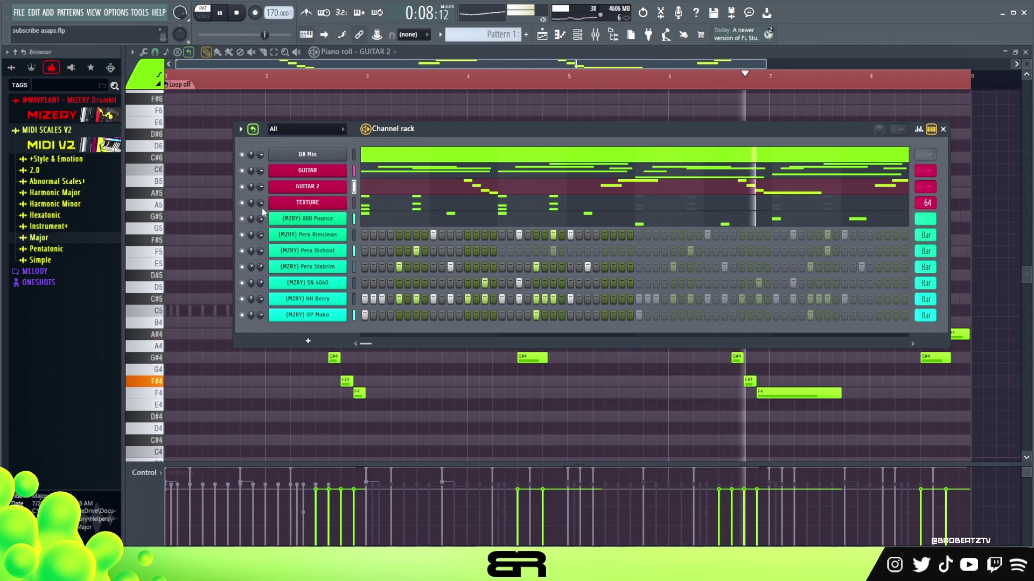
mouse_move(532, 135)
left_mouse_down()
mouse_move(525, 160)
mouse_move(529, 144)
left_mouse_up()
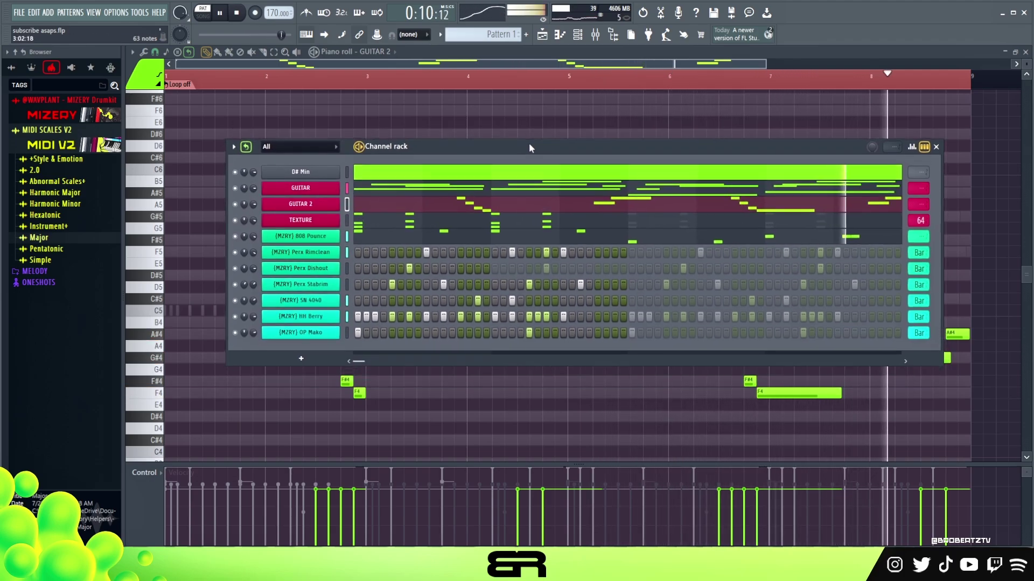
key("space")
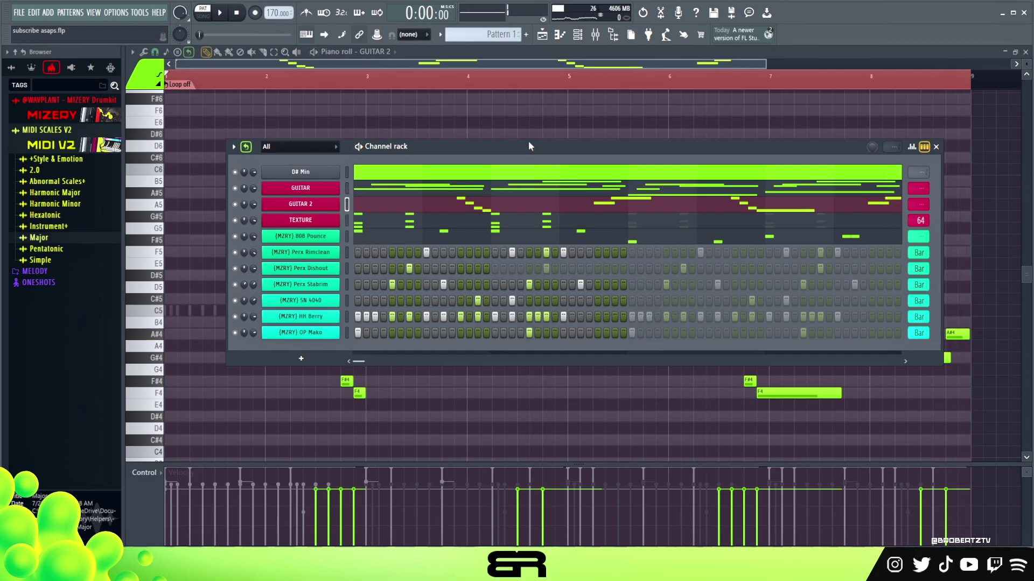
left_click(431, 225)
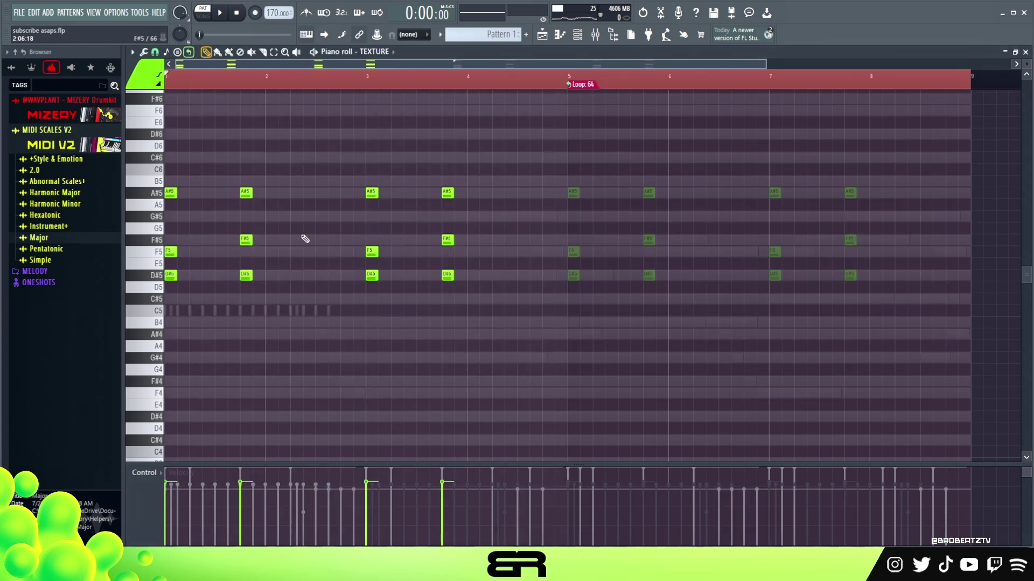
Review the TEXTURE chord notes and inspect the ShaperBox 3 half-time effect on the TEXTURE mixer track, closing the effect and mixer.
scroll(308, 238, "up", 3)
left_click_drag(477, 201, 167, 331, "ctrl")
right_click(581, 169)
left_click(595, 36)
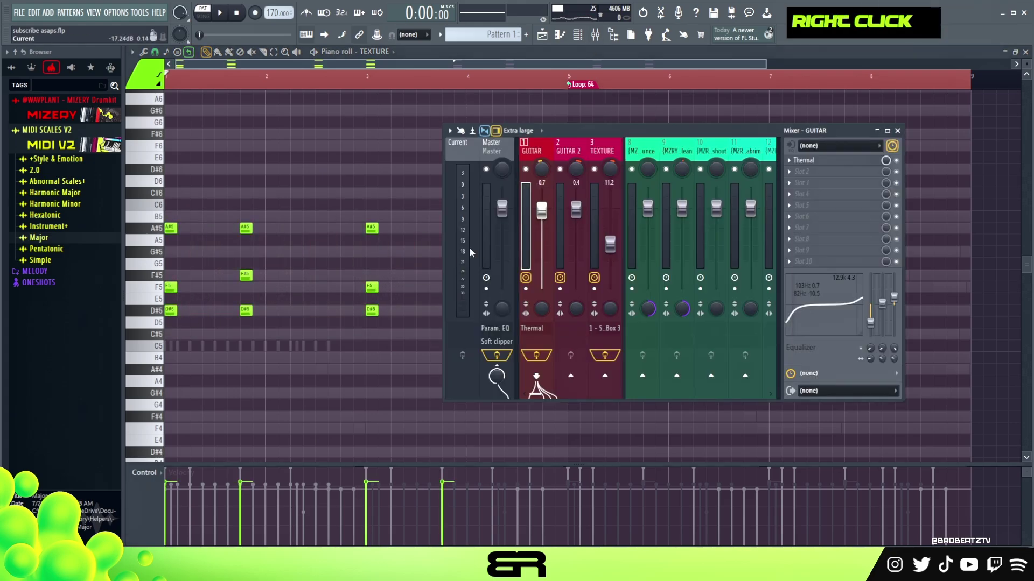
left_click(610, 155)
left_click(828, 161)
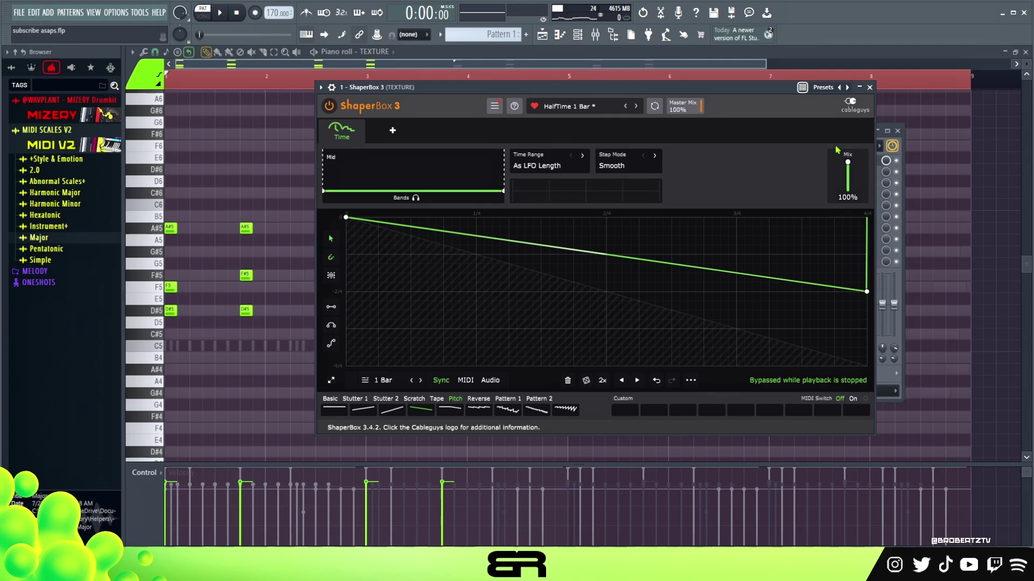
left_click(870, 89)
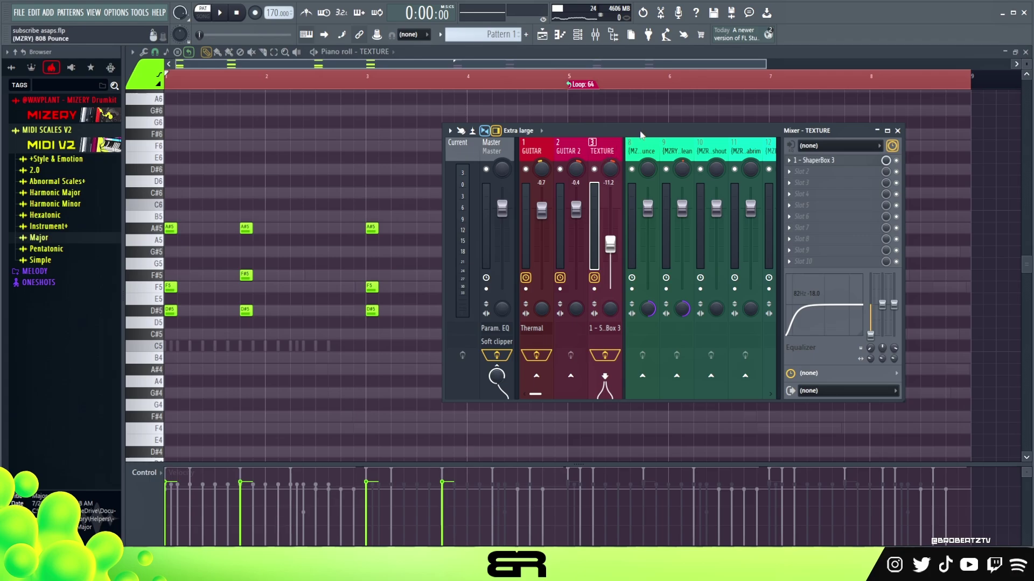
left_click(595, 34)
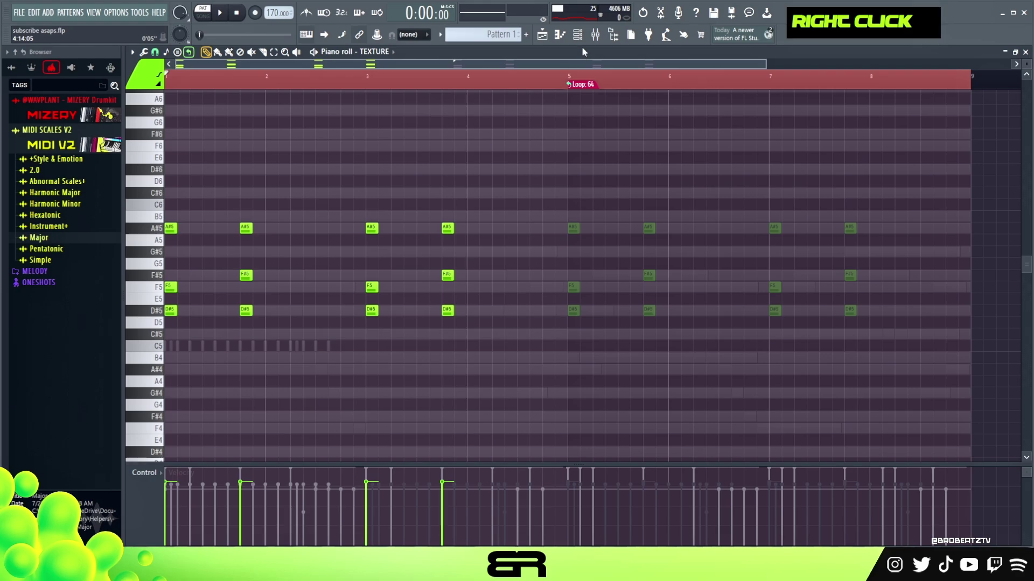
Open the GUITAR channel's piano roll and review its melody notes across all eight bars.
left_click(578, 35)
right_click(324, 194)
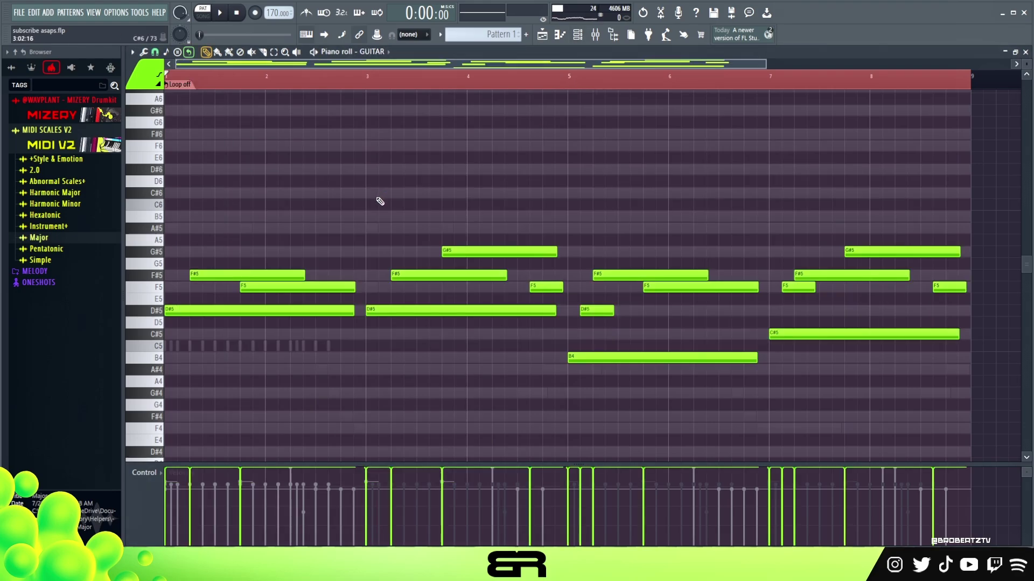
left_click_drag(960, 203, 291, 377)
right_click(358, 282)
Examine the GUITAR 2 melody notes and the (MZRY) 808 Bounce notes in their piano rolls.
left_click(578, 36)
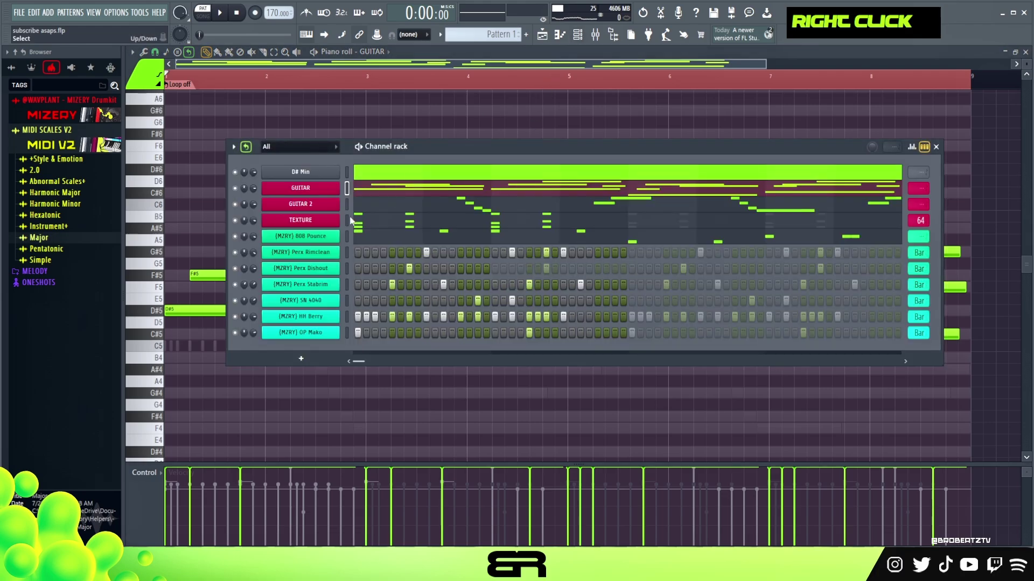
right_click(397, 208)
scroll(396, 229, "down", 3)
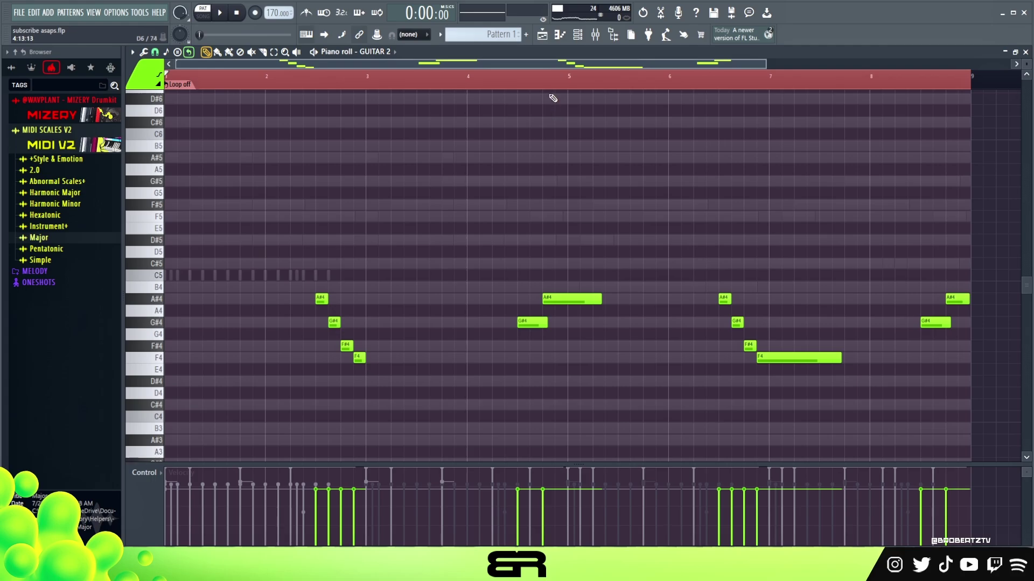
left_click(577, 37)
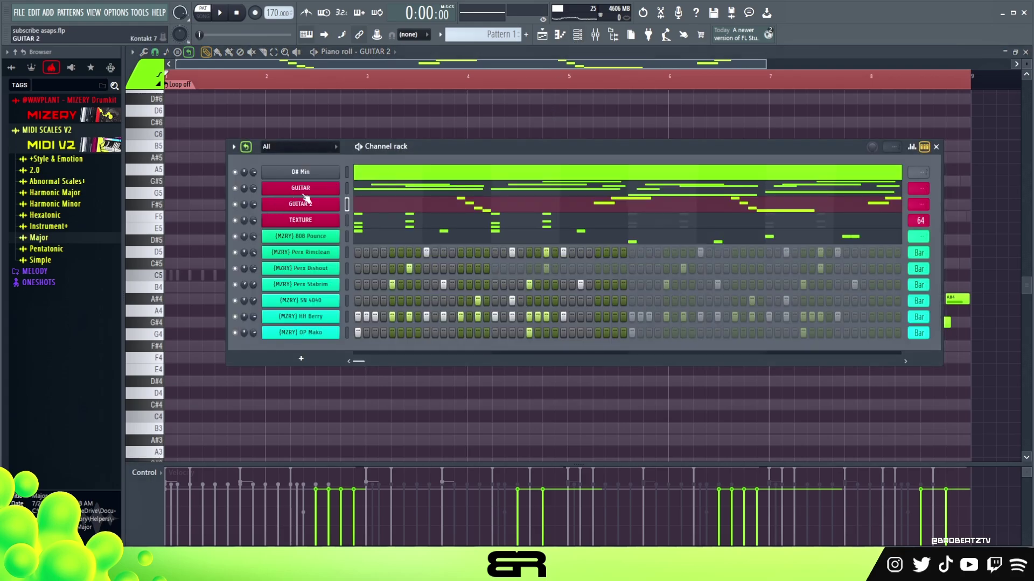
left_click(378, 242)
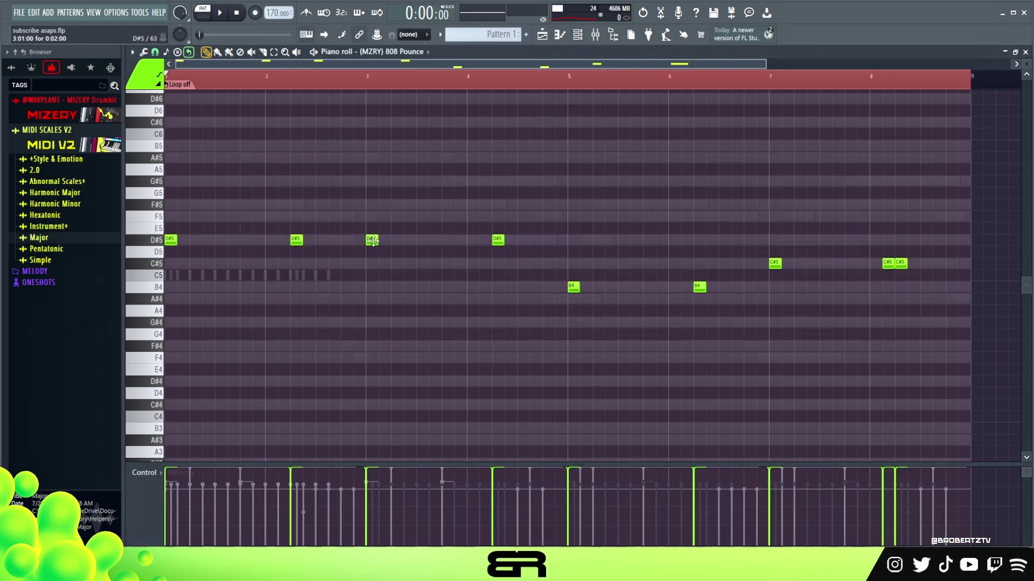
right_click(457, 178)
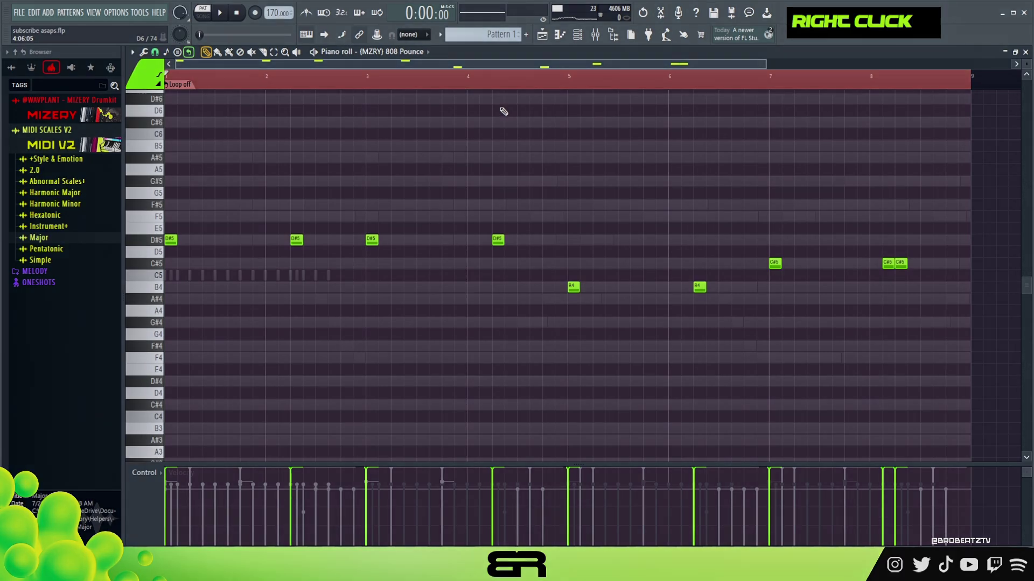